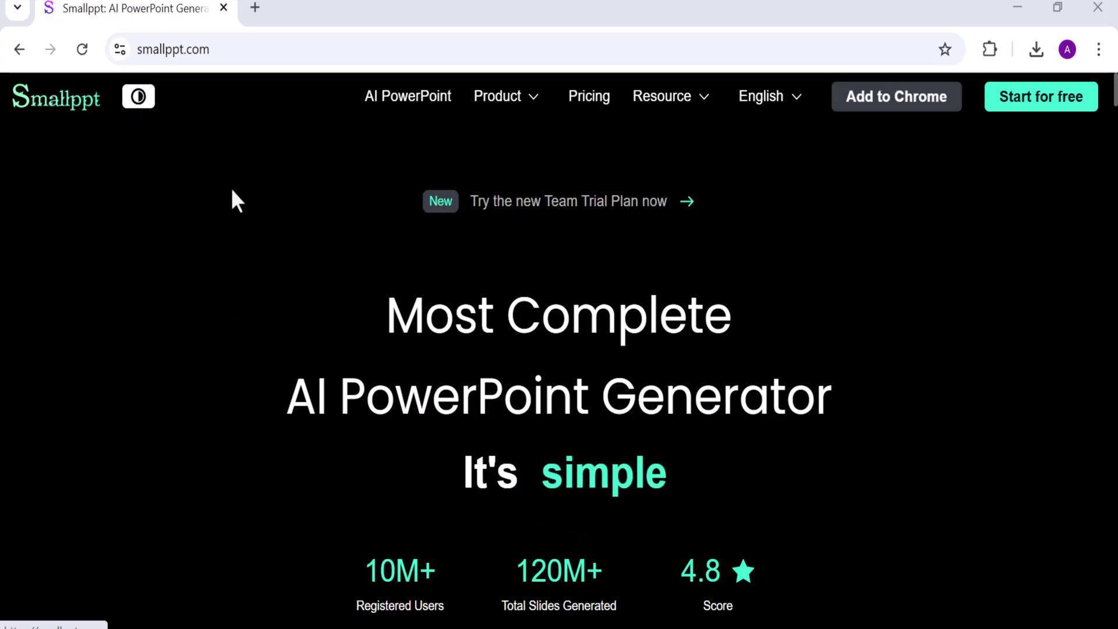
Step: Scroll the home page past features and templates to the Custom AI Writer section
scroll(233, 198, down, 2)
scroll(232, 193, down, 10)
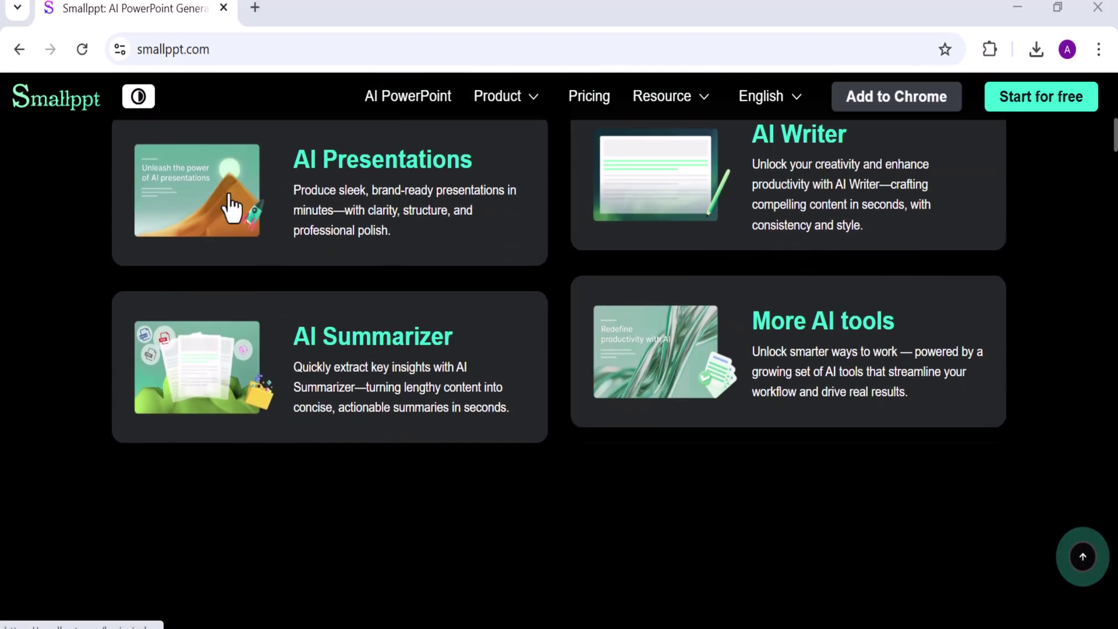
scroll(231, 207, down, 10)
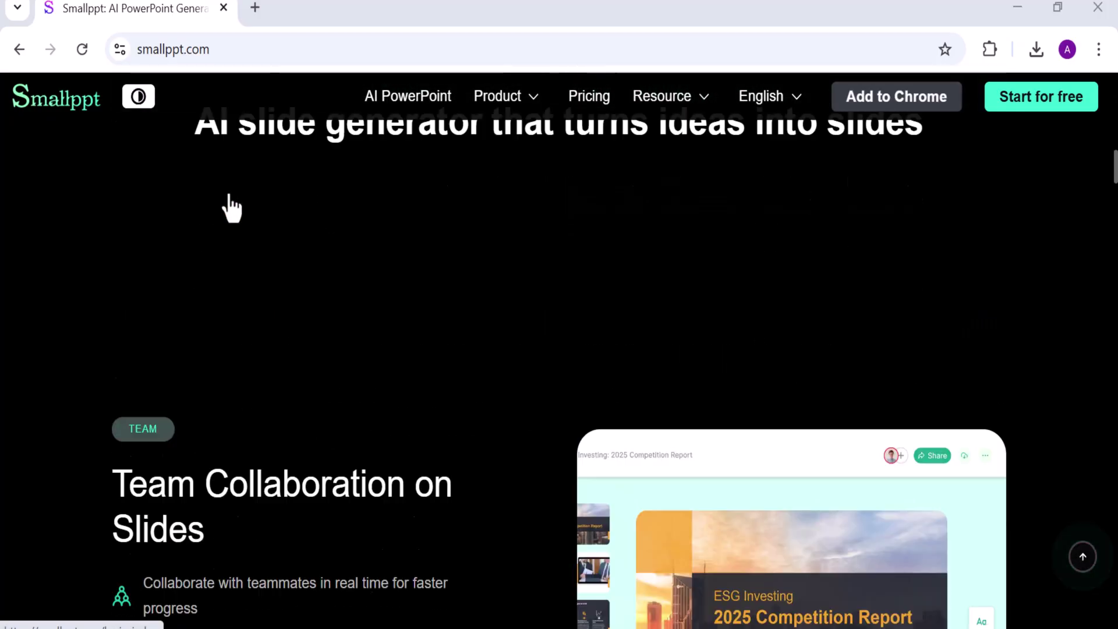
scroll(232, 207, down, 10)
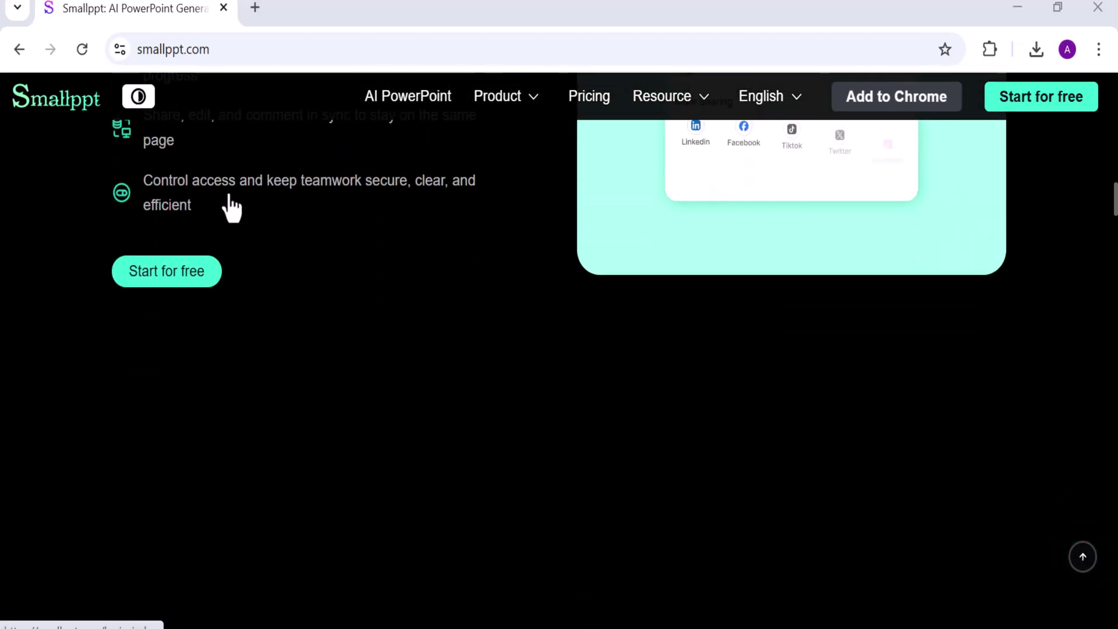
scroll(232, 206, down, 10)
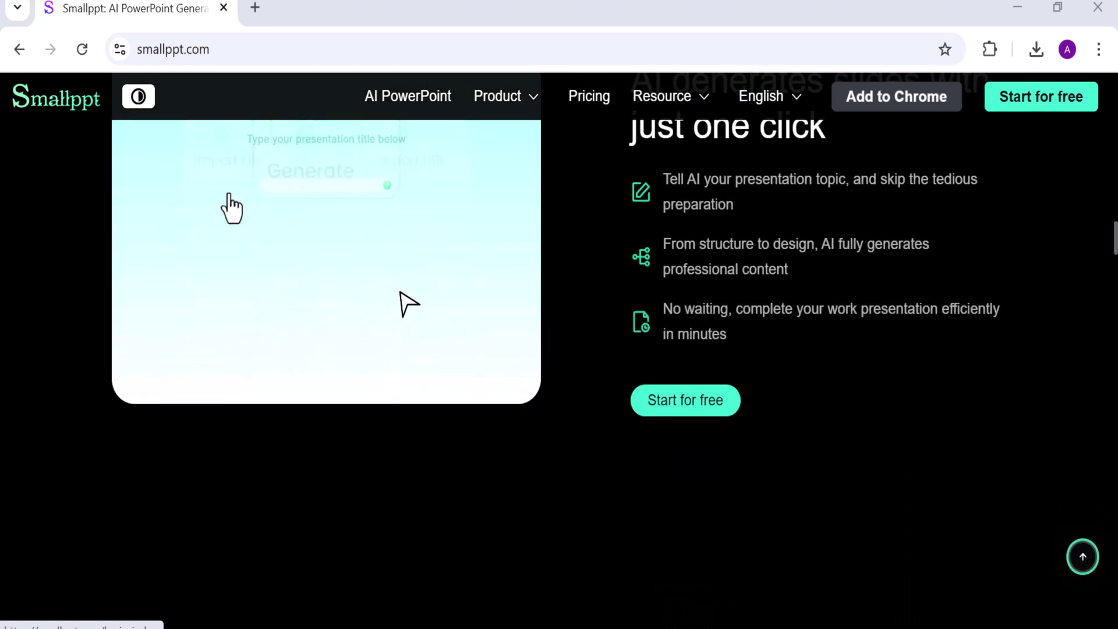
scroll(229, 196, down, 15)
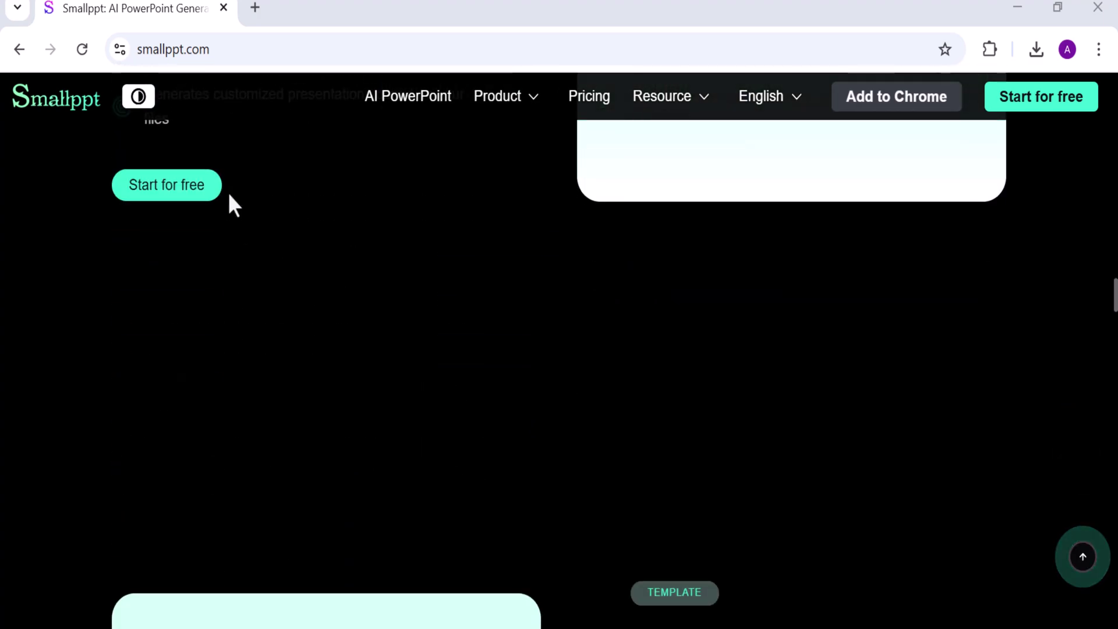
scroll(229, 196, down, 15)
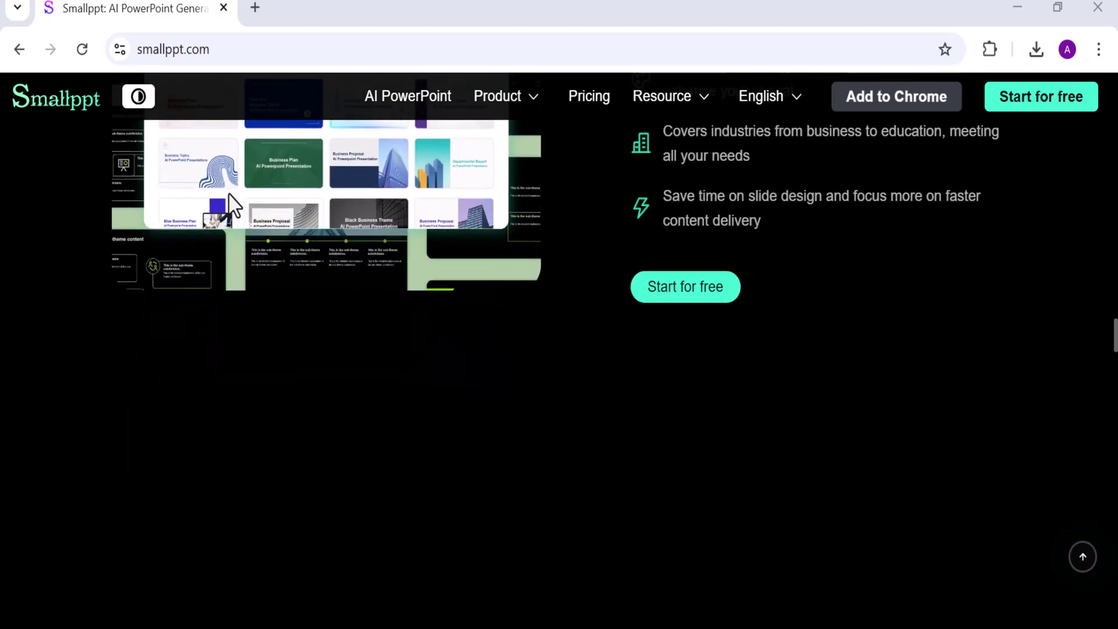
scroll(229, 195, down, 13)
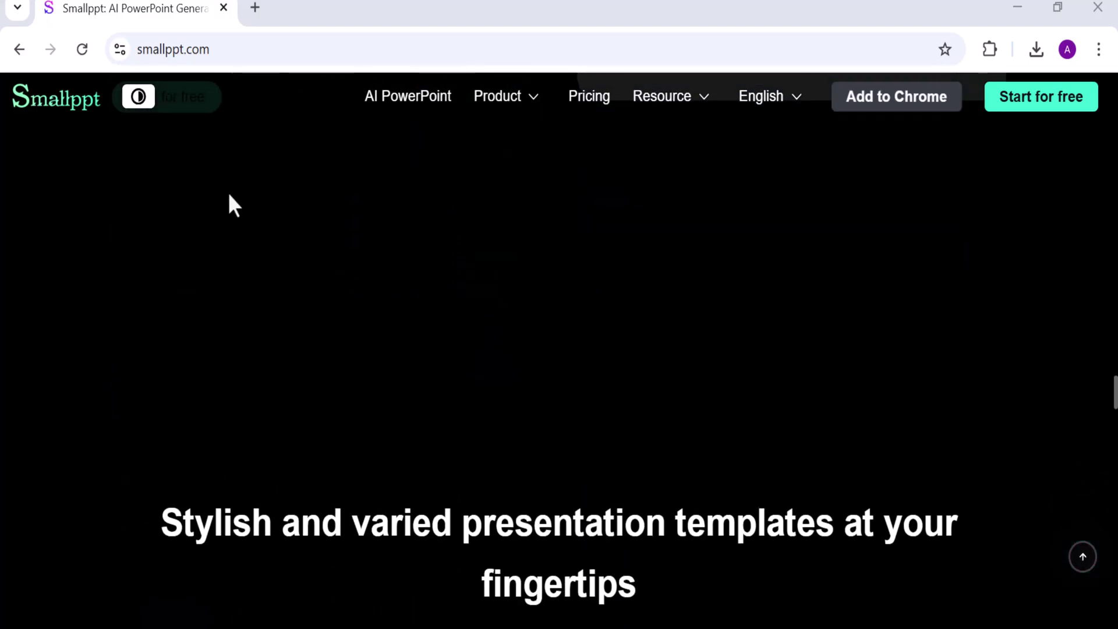
scroll(228, 192, down, 5)
scroll(228, 192, down, 3)
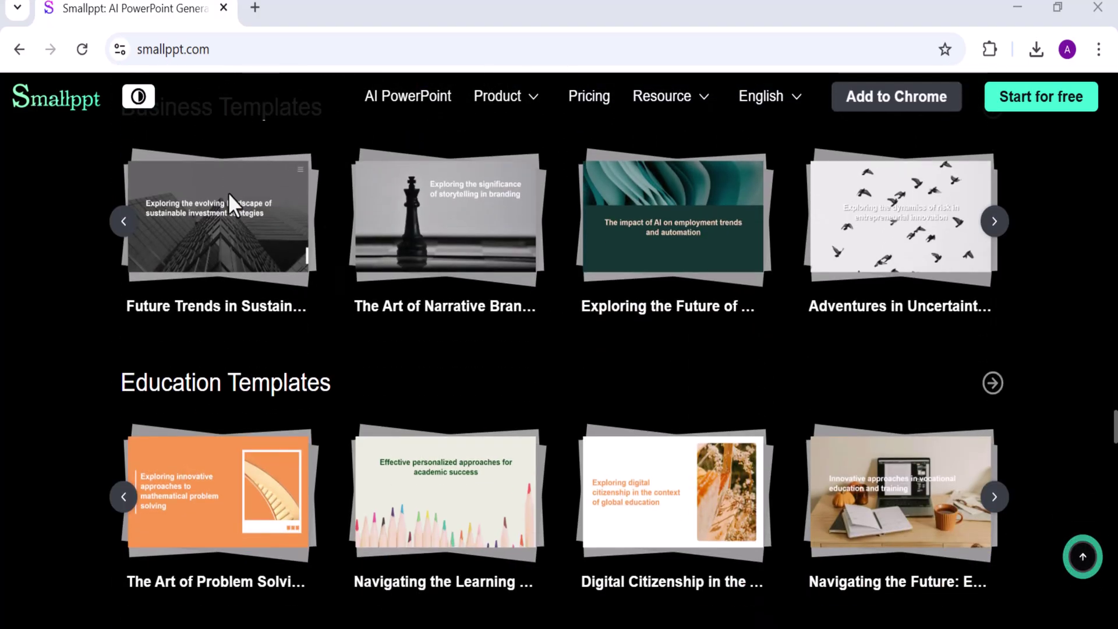
scroll(228, 192, down, 15)
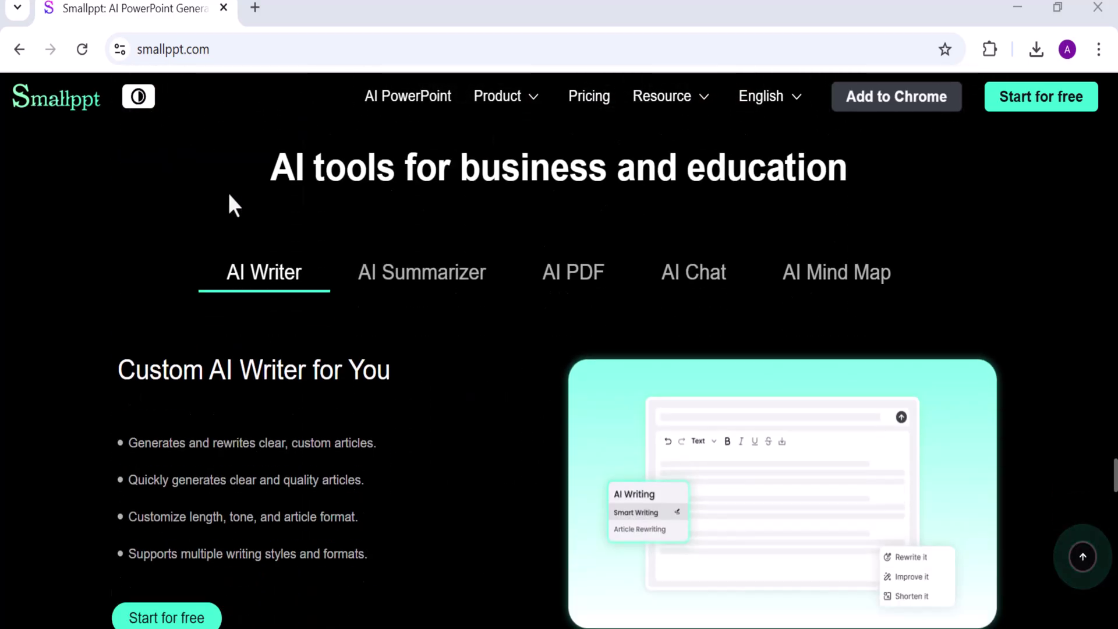
scroll(229, 195, down, 5)
scroll(229, 195, up, 5)
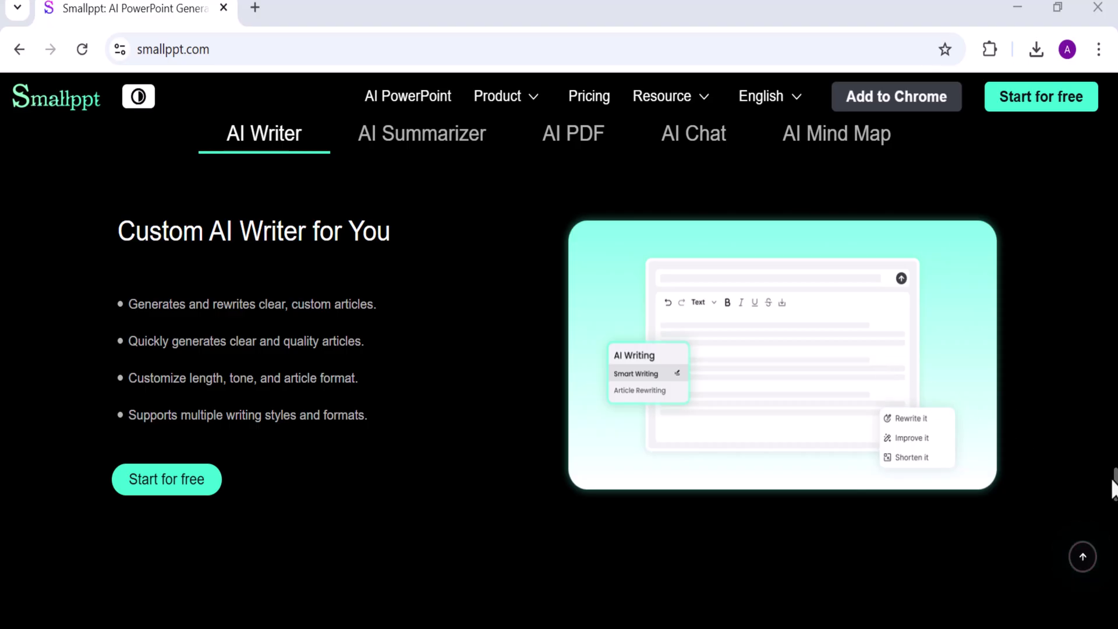
Step: Drag the page scrollbar back up to the top of the Smallppt page
drag(1113, 488, 1115, 179)
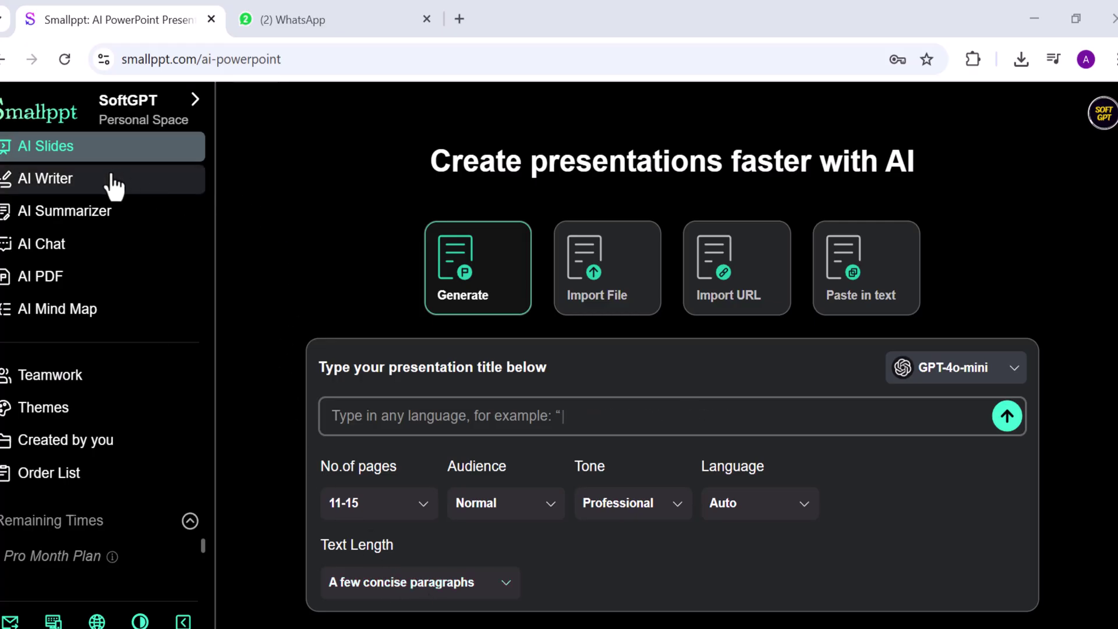
Step: Look at the AI Writer page, then switch to AI Summarizer's content box
click(94, 180)
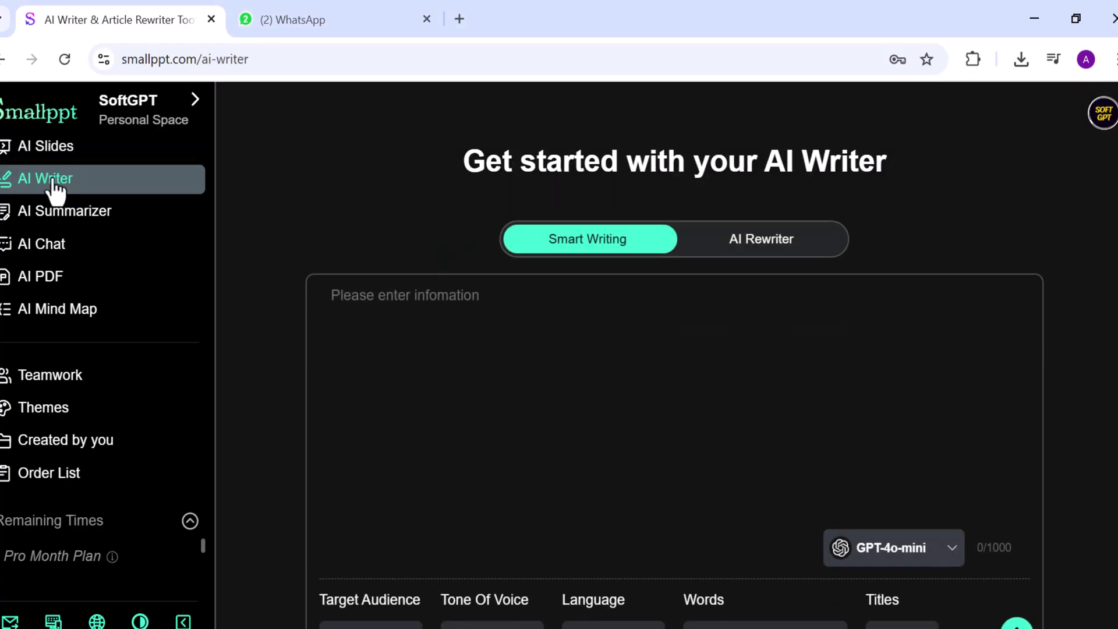
click(387, 300)
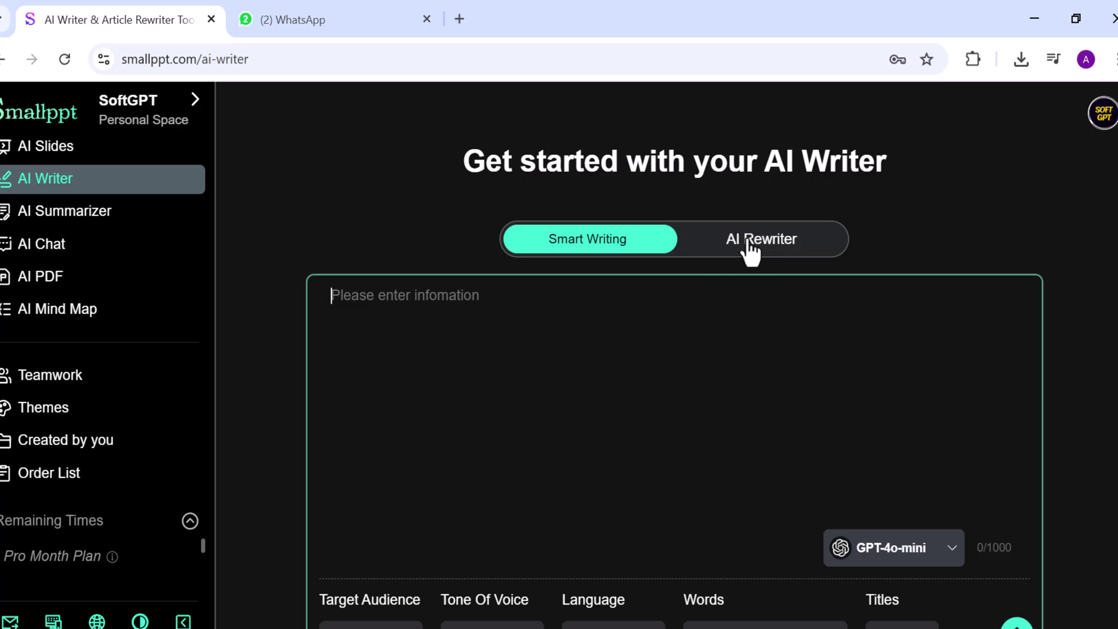
click(68, 228)
click(364, 300)
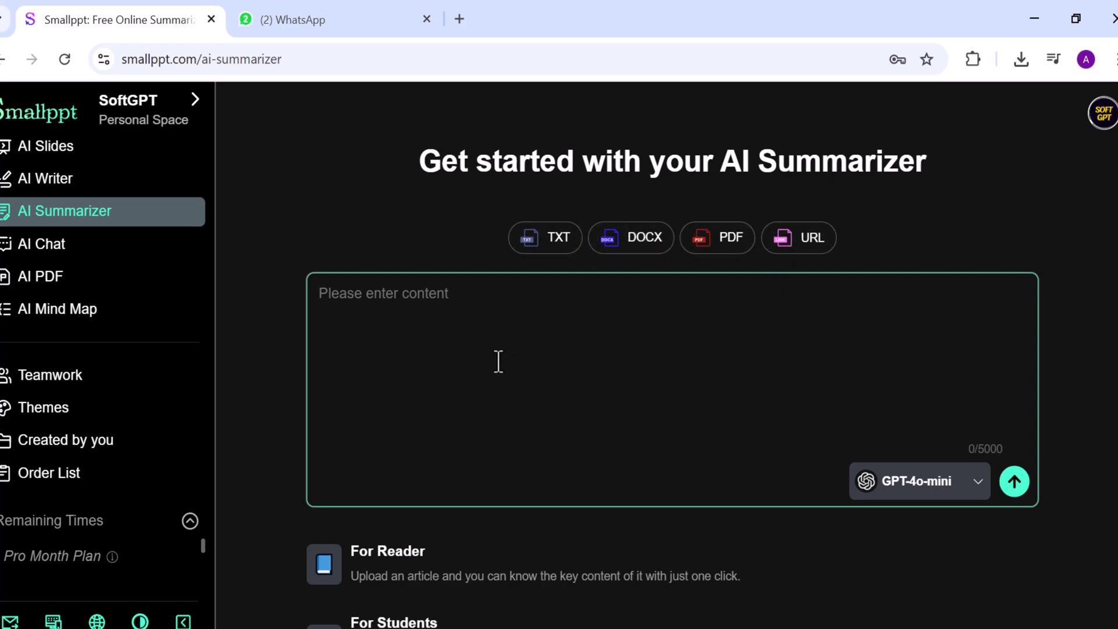
Step: Try the AI Chat message box, then bring up the AI PDF tools list
click(48, 245)
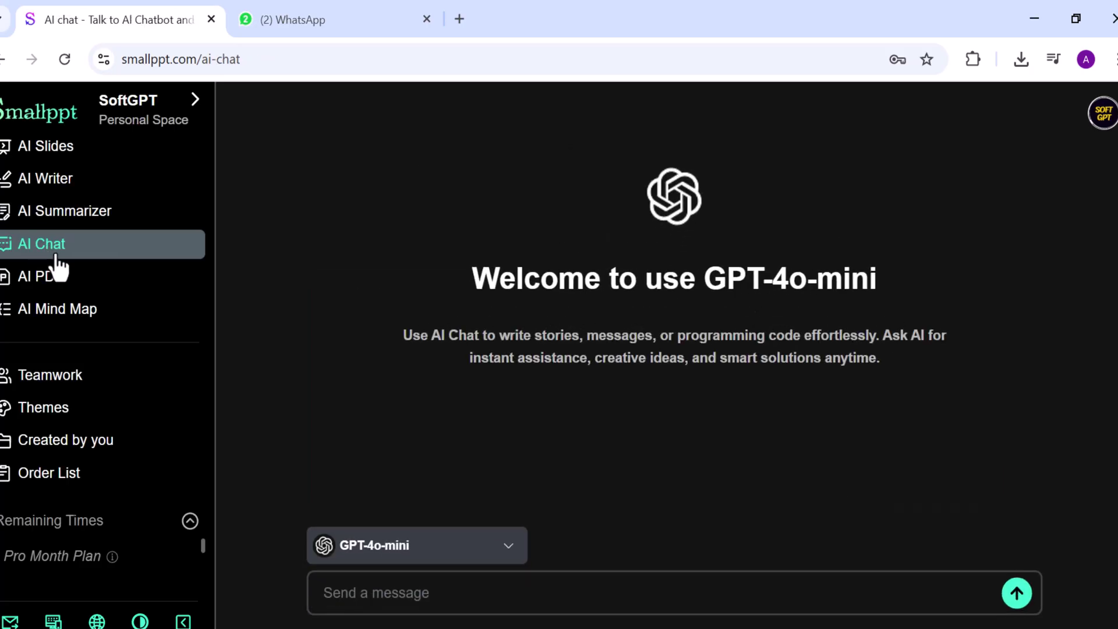
click(369, 600)
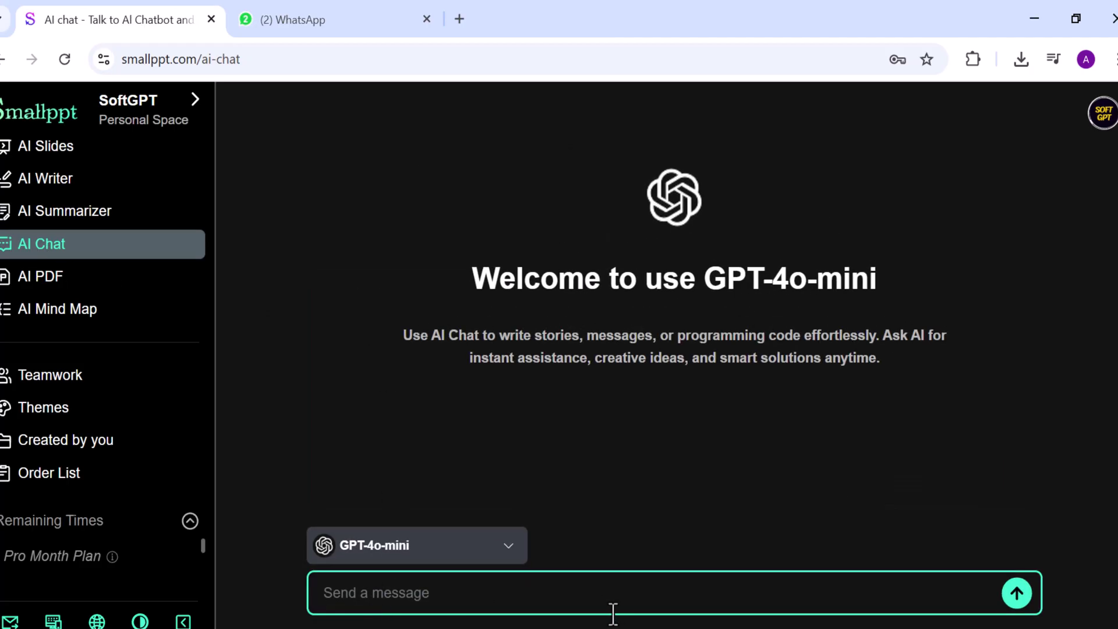
click(32, 281)
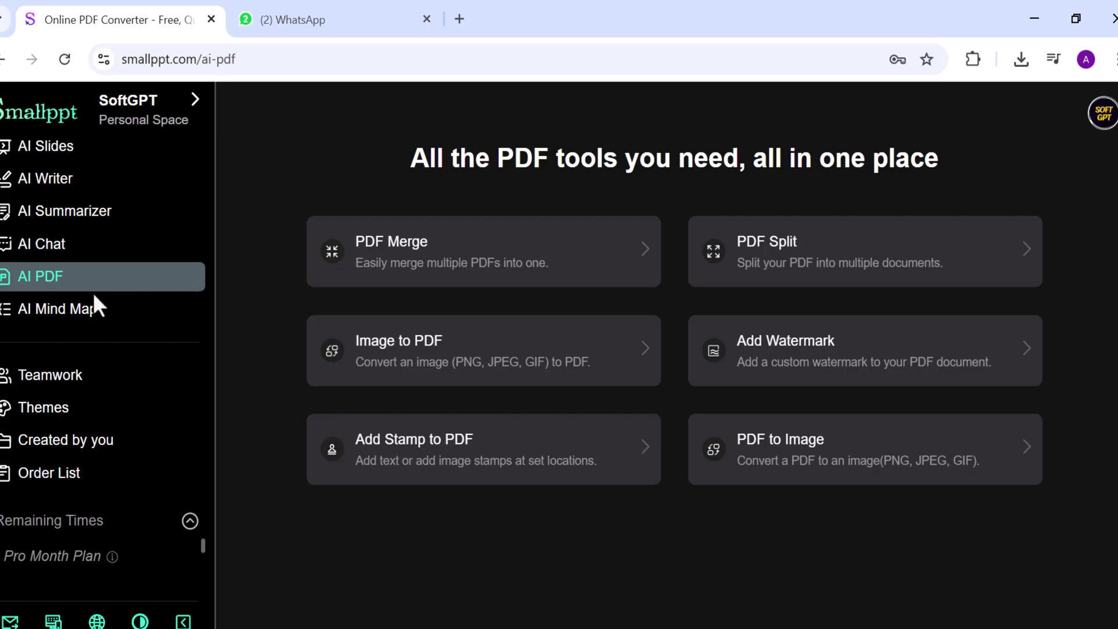
Step: Preview the AI Mind Map generator and its sample map
click(90, 312)
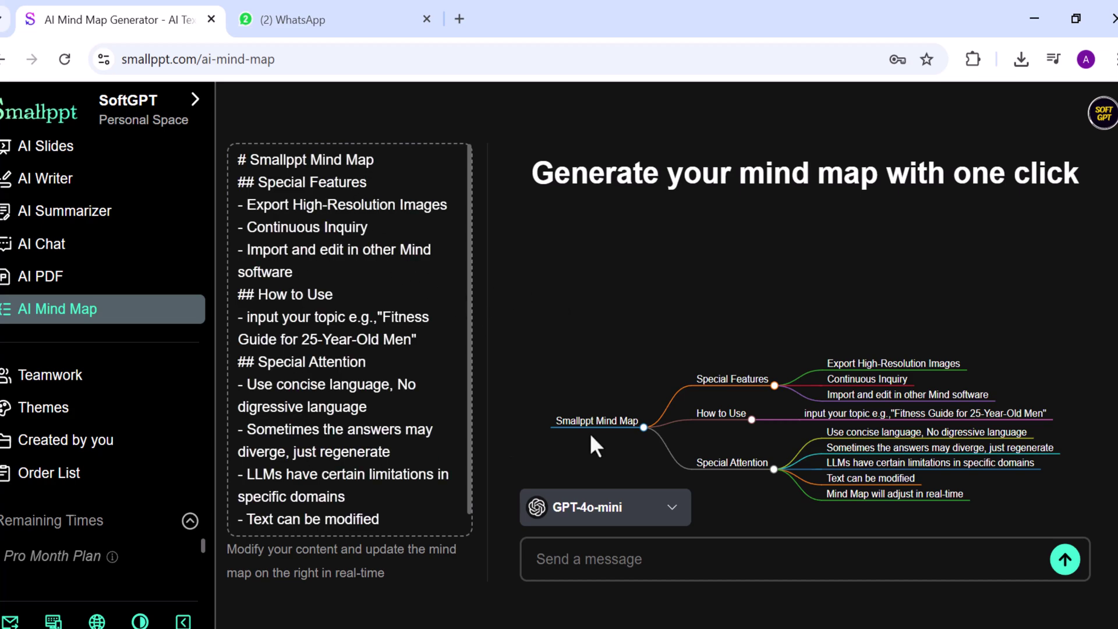
scroll(728, 417, up, 2)
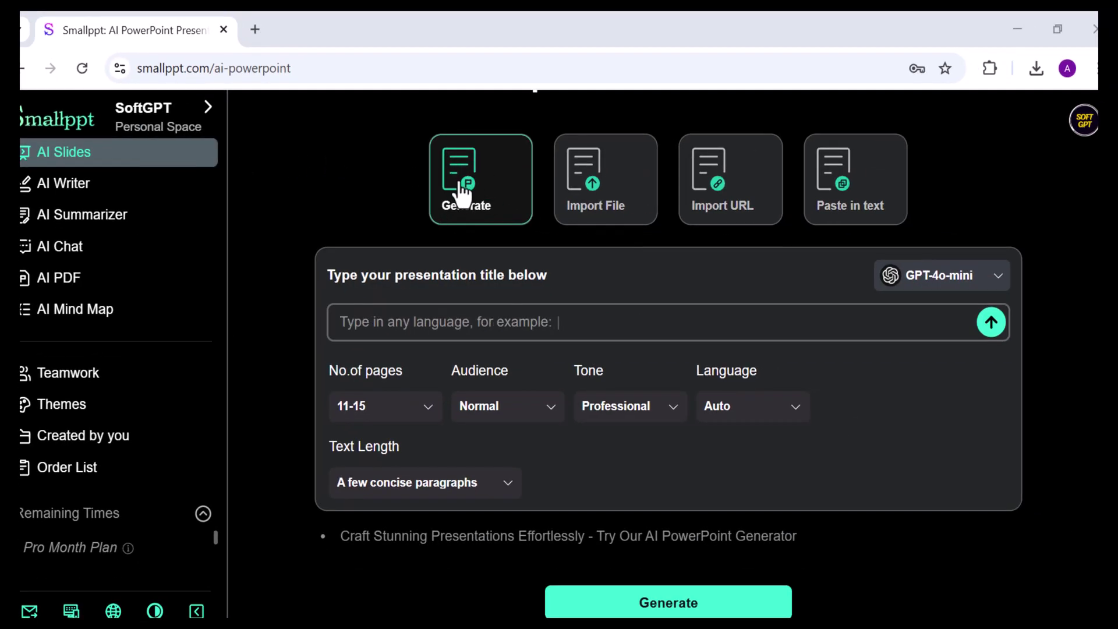
Step: Enter the presentation title 'Learning with AI'
click(387, 321)
text(L)
key(Caps_Lock)
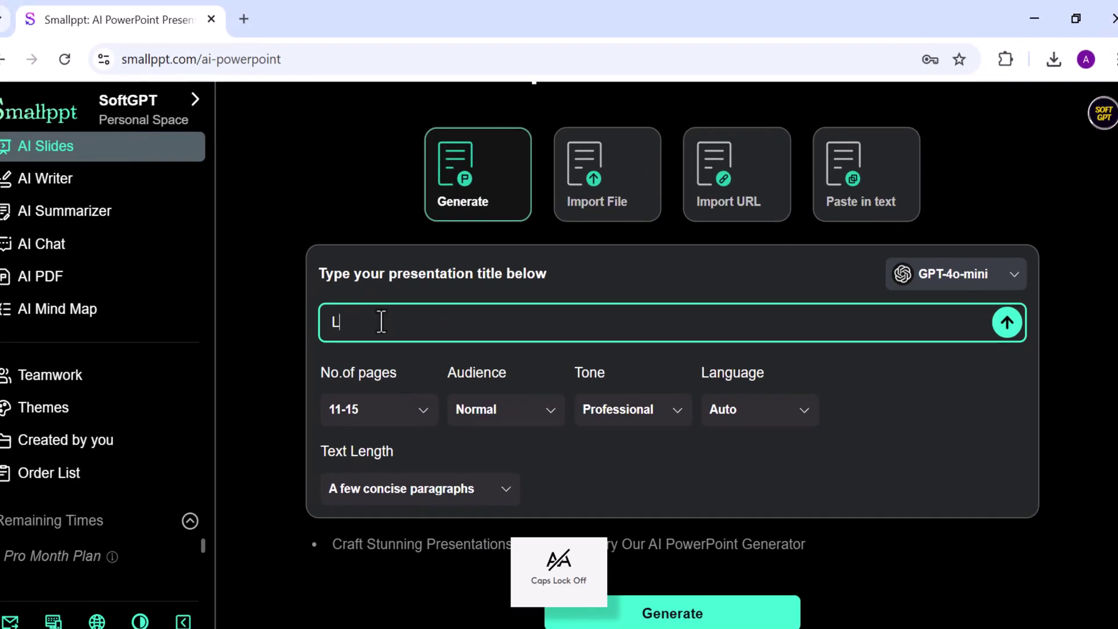
text(earning with)
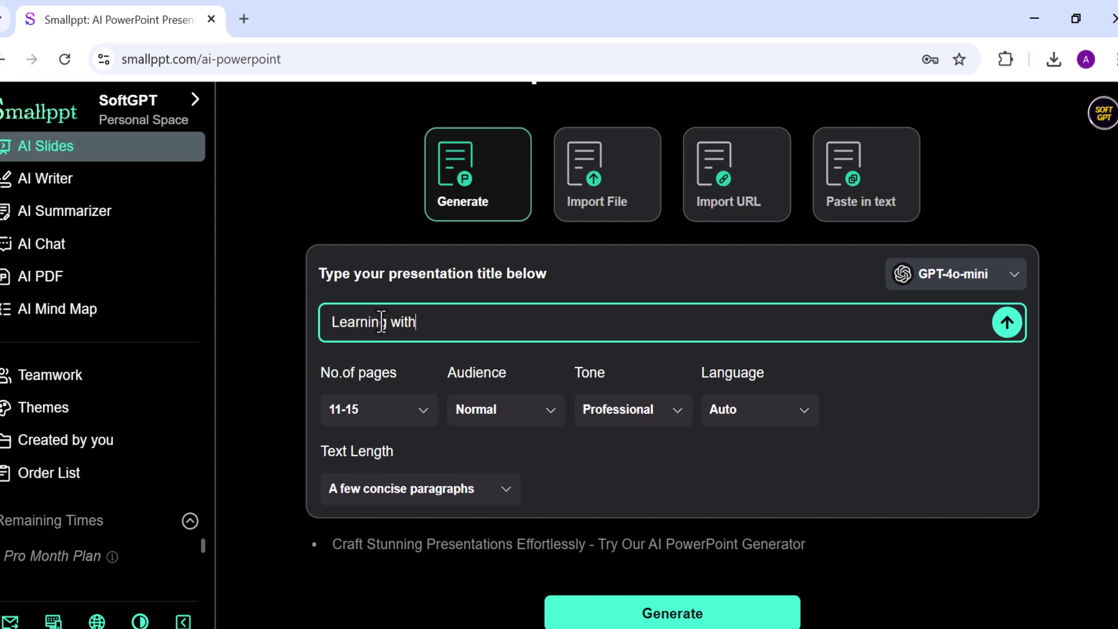
key(Caps_Lock)
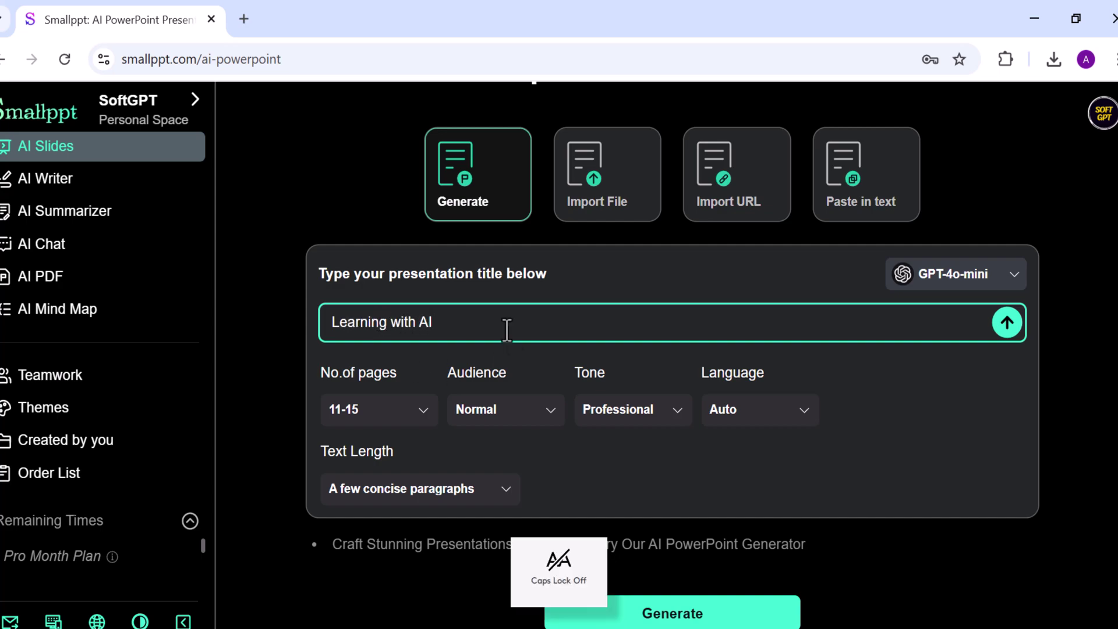
Step: Set 1-10 pages, Students audience, Professional tone and English language
click(381, 418)
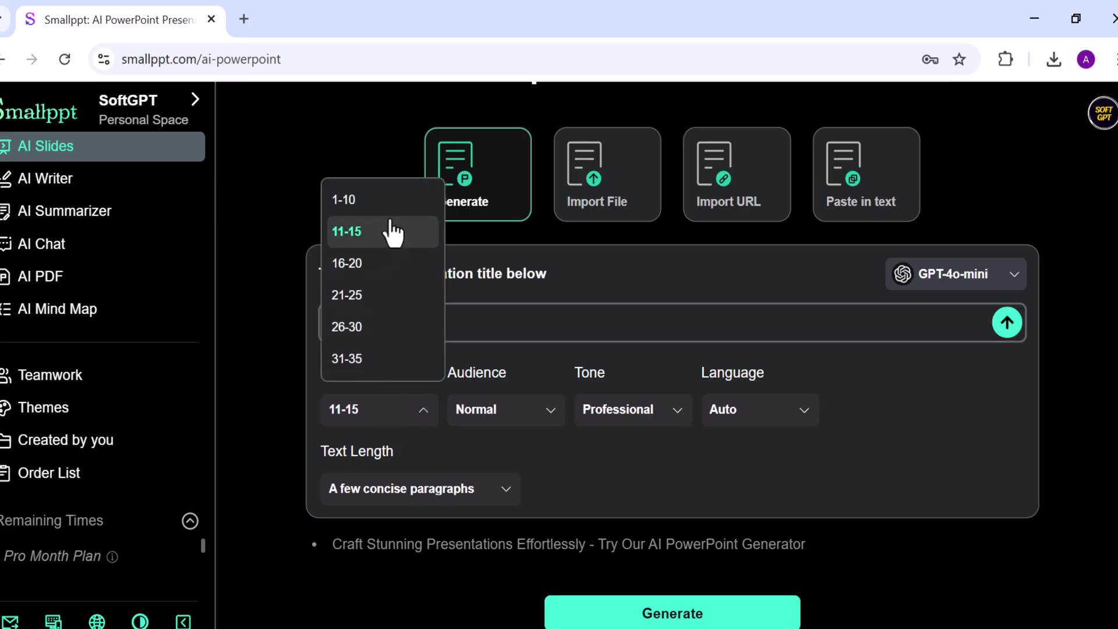
click(364, 200)
click(464, 415)
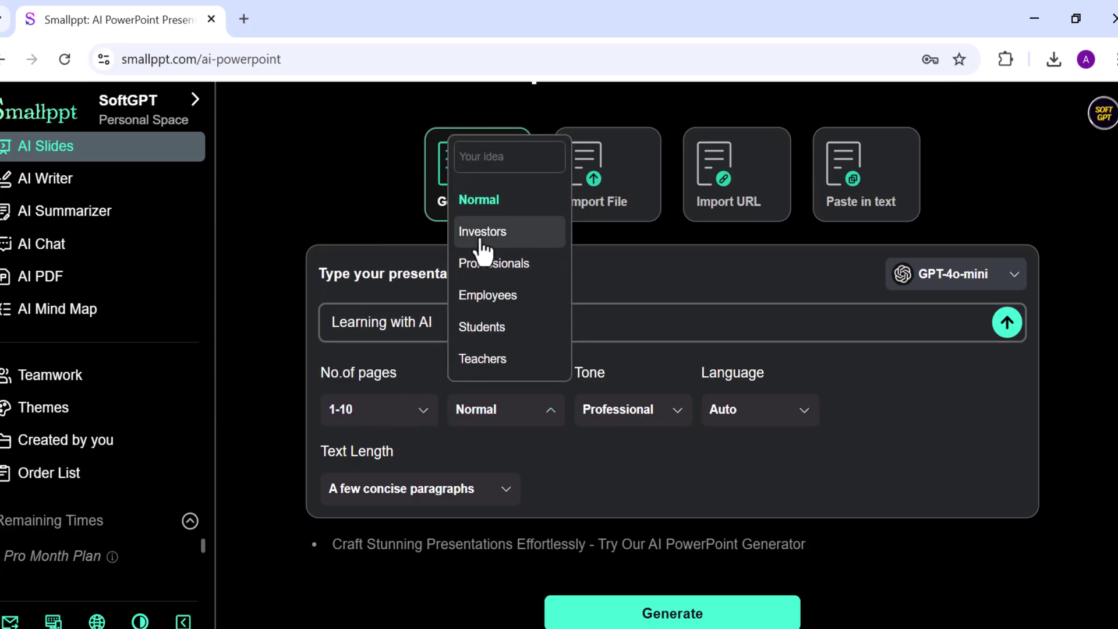
click(485, 327)
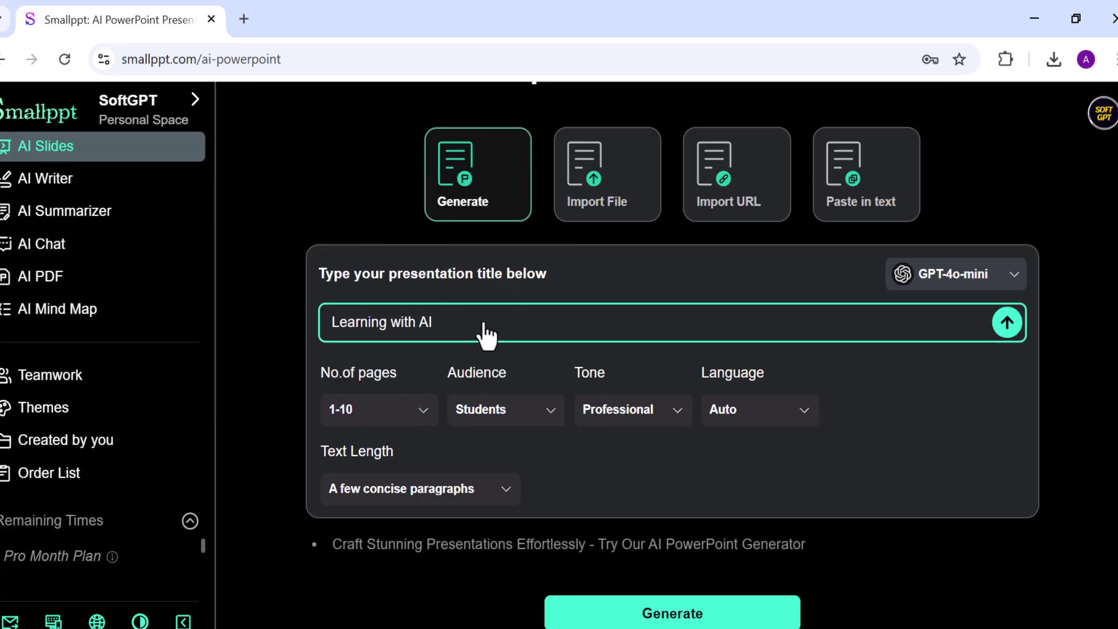
click(603, 415)
click(606, 513)
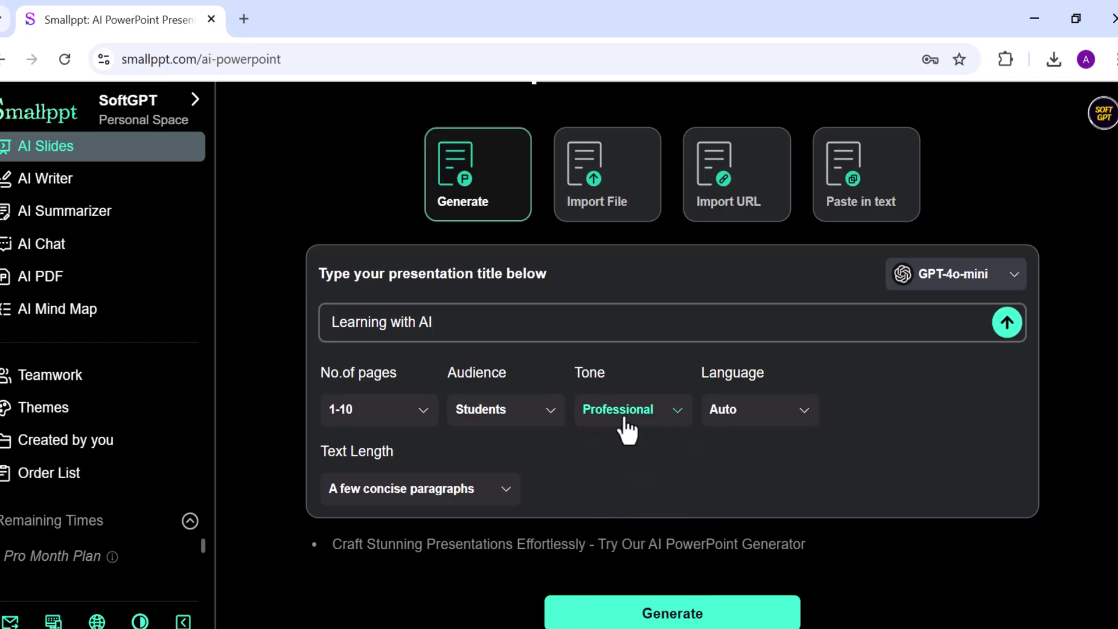
click(729, 415)
click(865, 375)
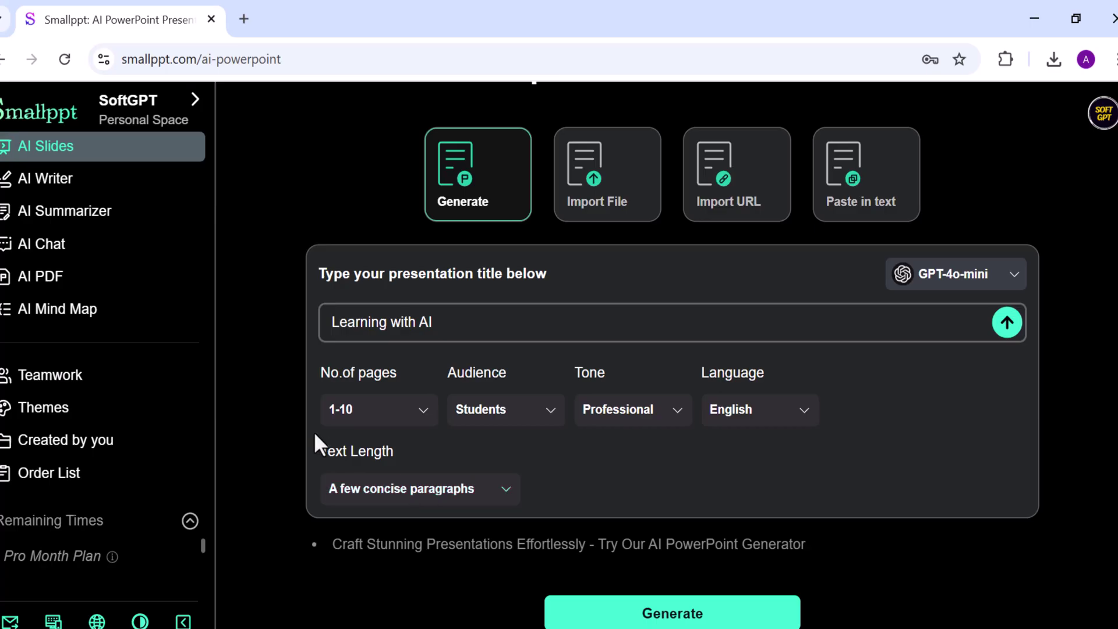
Step: Keep the text length at A few concise paragraphs
click(387, 495)
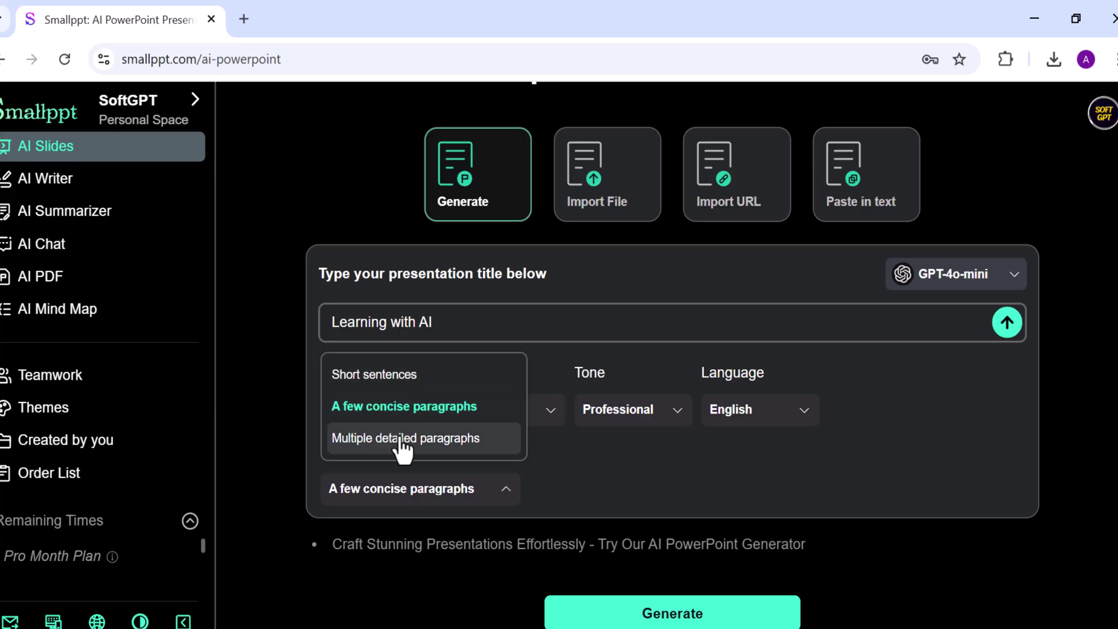
click(378, 409)
click(274, 438)
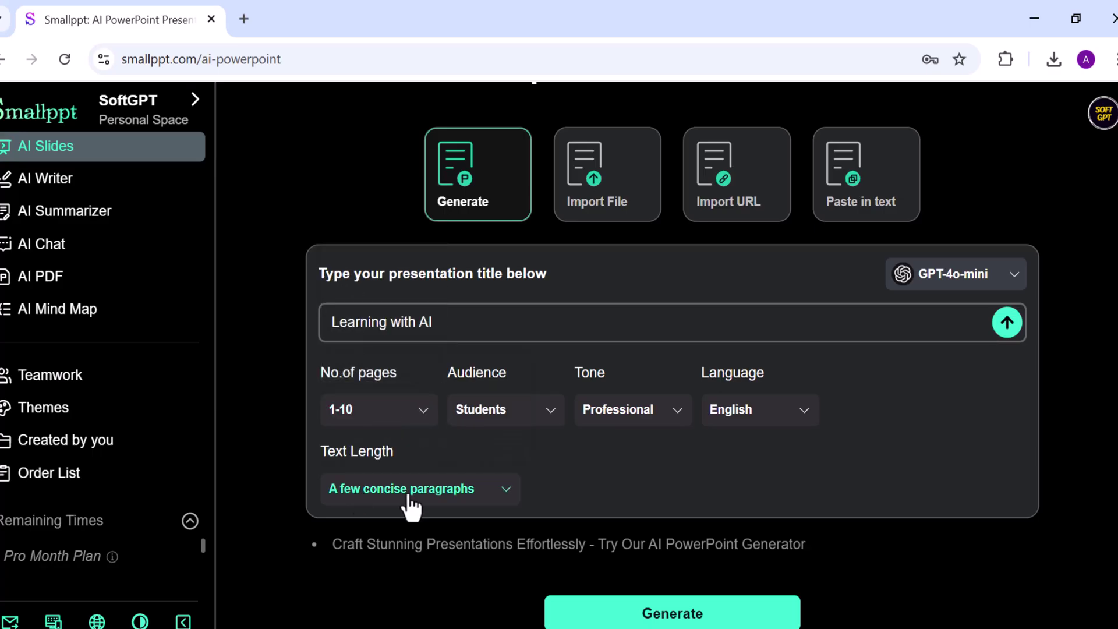
Step: Generate the outline and open its 'Transformative AI applications' point for editing
scroll(469, 491, down, 2)
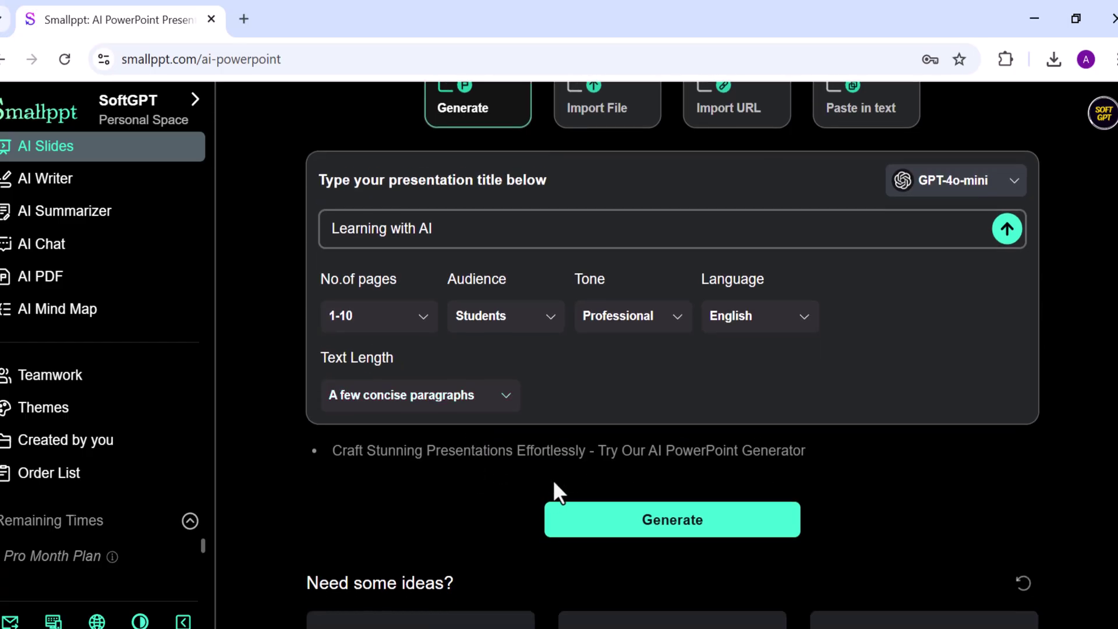
click(606, 536)
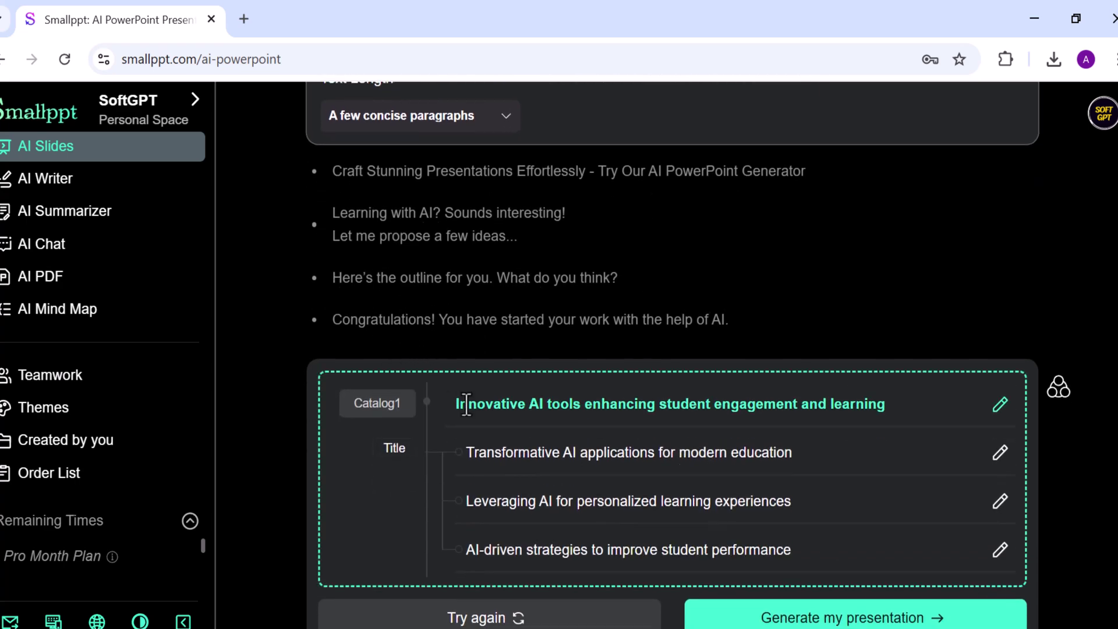
scroll(458, 402, down, 2)
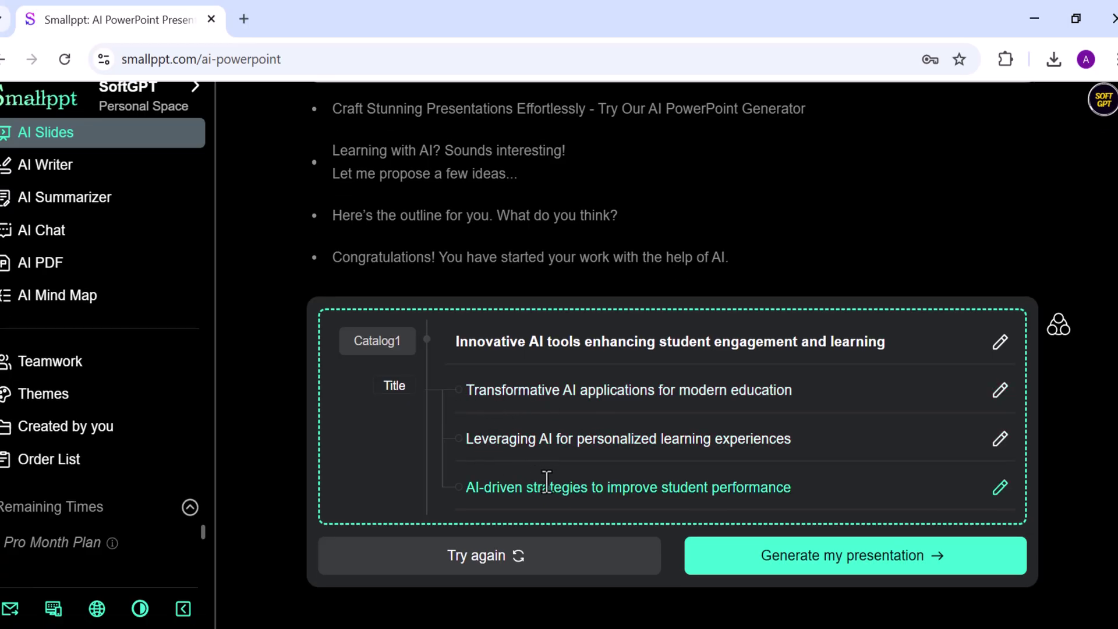
click(562, 402)
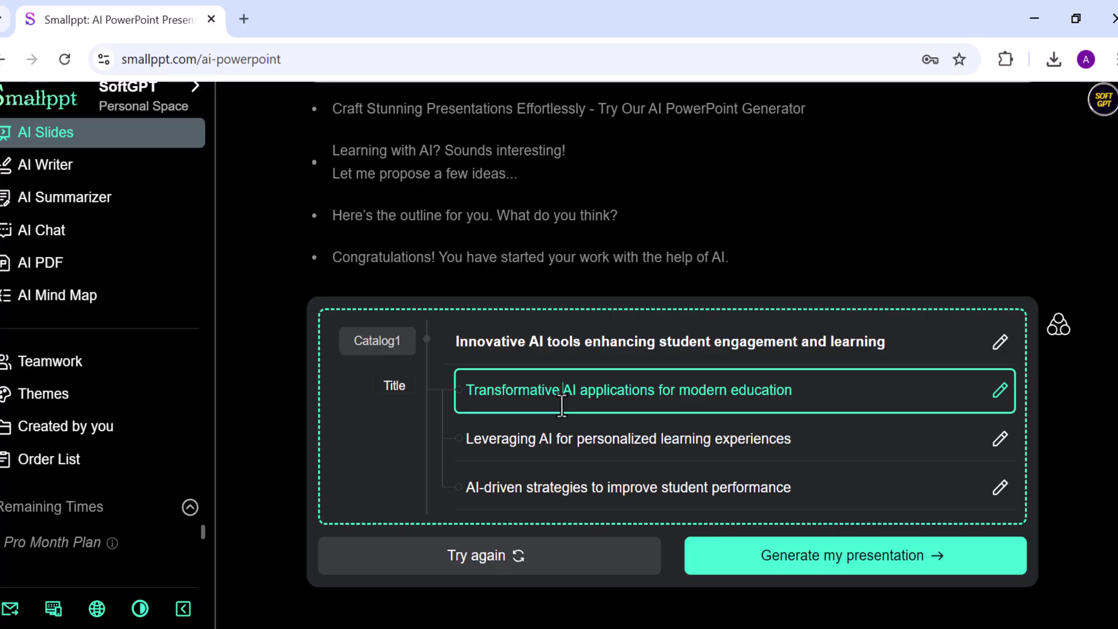
Step: Turn the outline into a presentation and browse themes like Green Themes and Vivid Theme
click(753, 557)
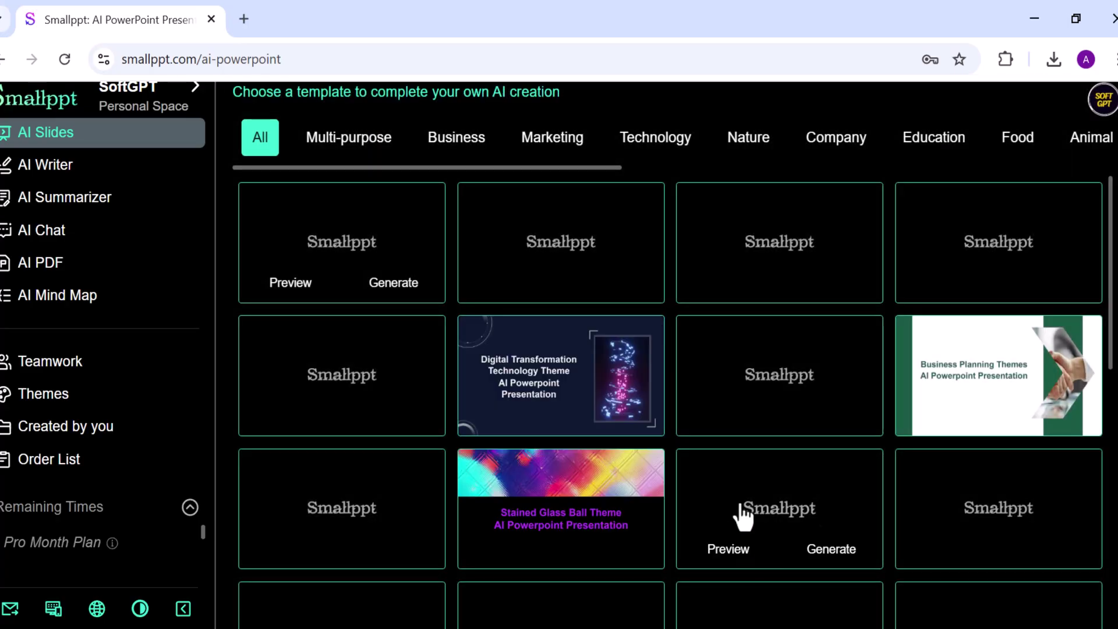
scroll(582, 475, down, 5)
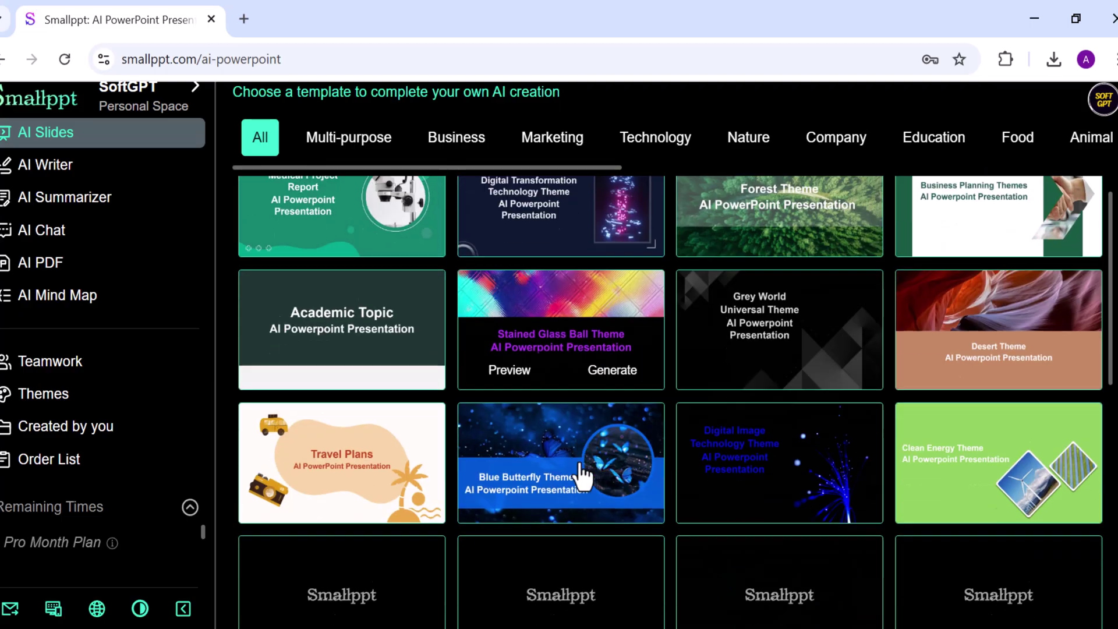
scroll(582, 475, down, 6)
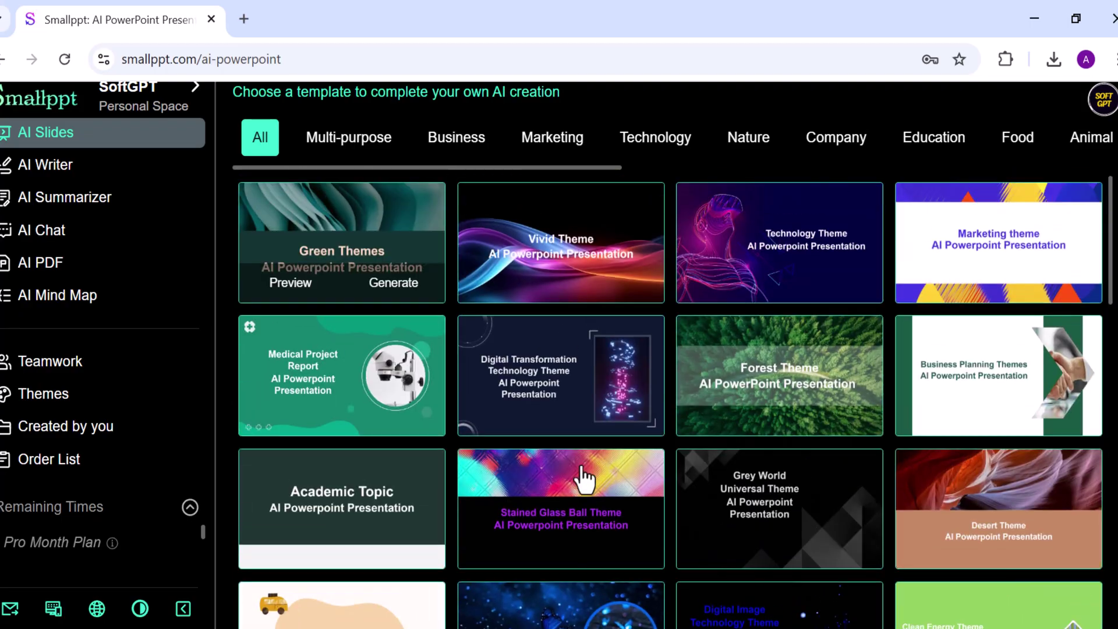
scroll(582, 475, up, 1)
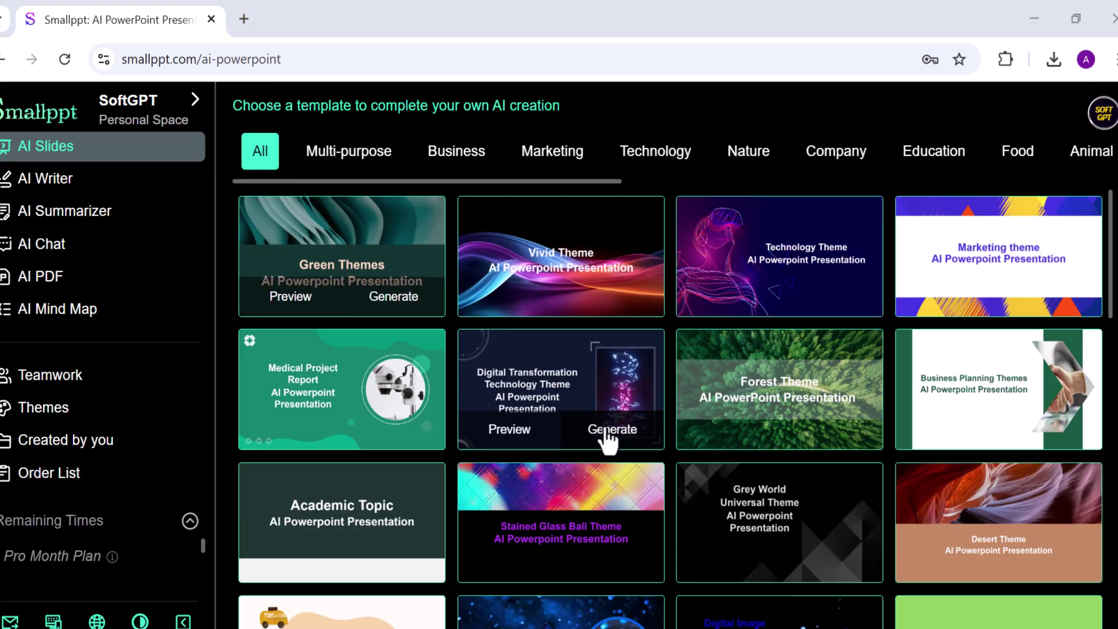
Step: Generate the seven-slide deck with Digital Transformation Technology Theme, review it, and open Download's export options
click(608, 431)
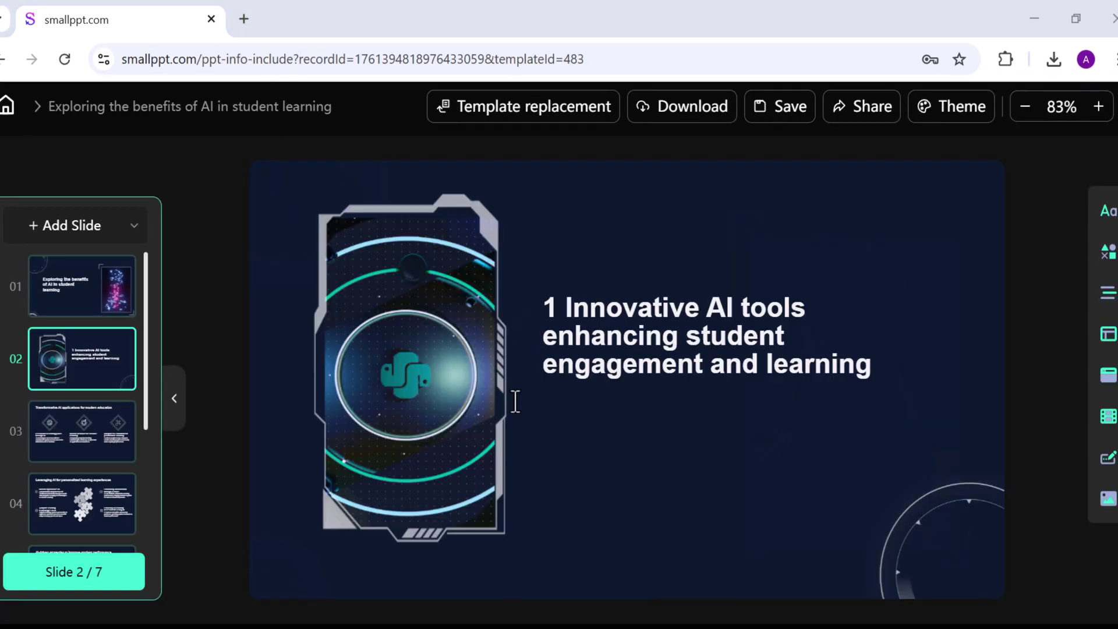
scroll(515, 401, down, 1)
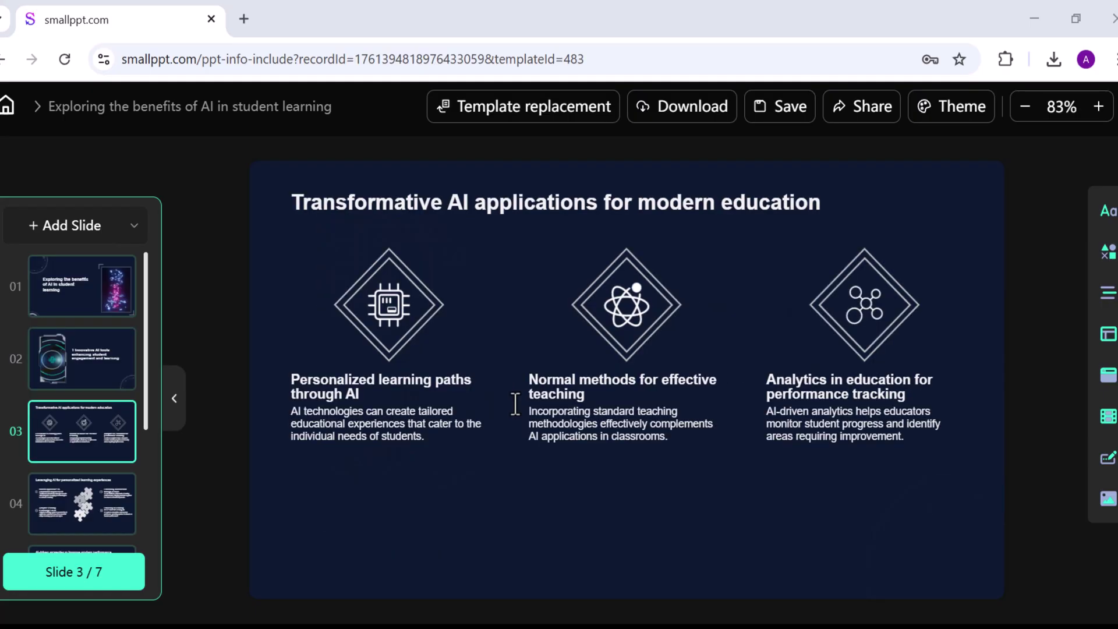
scroll(515, 401, down, 1)
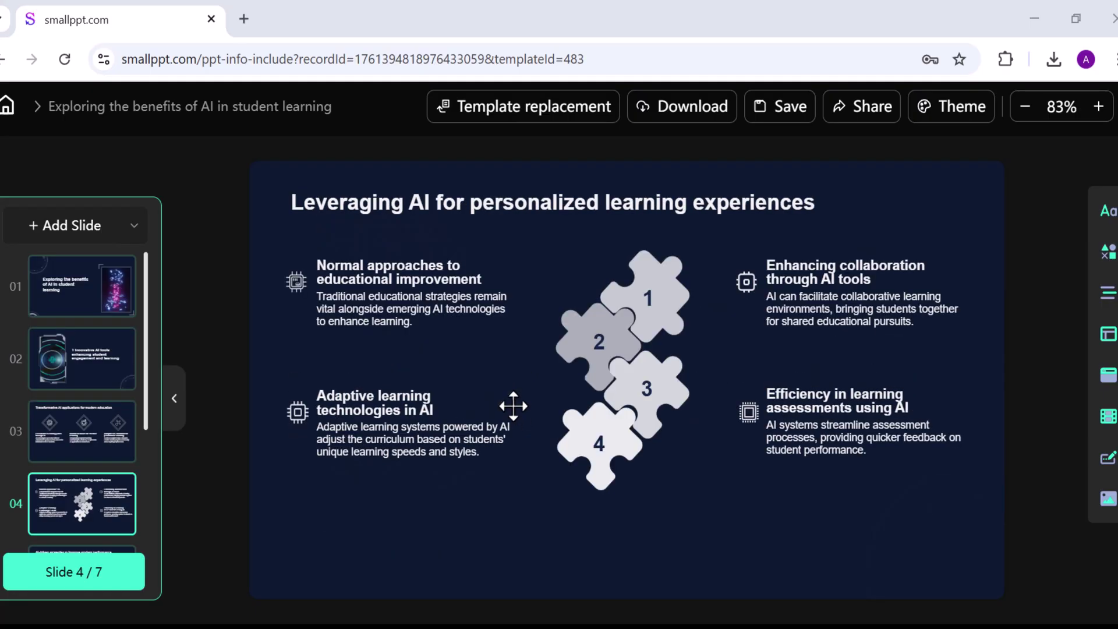
scroll(513, 406, down, 1)
scroll(513, 406, down, 1)
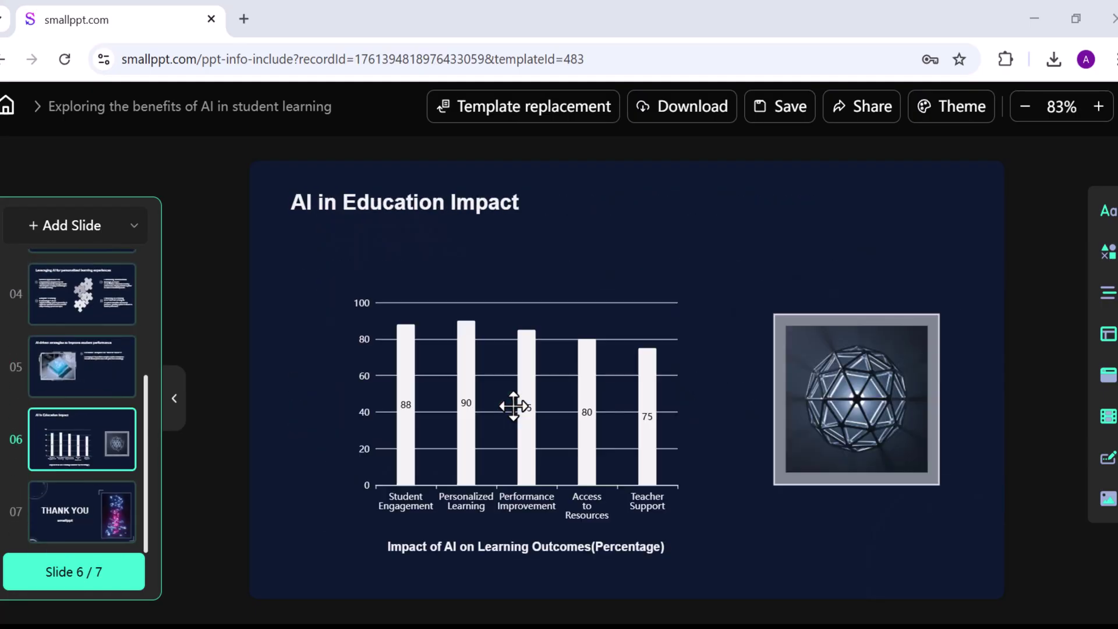
scroll(514, 406, up, 5)
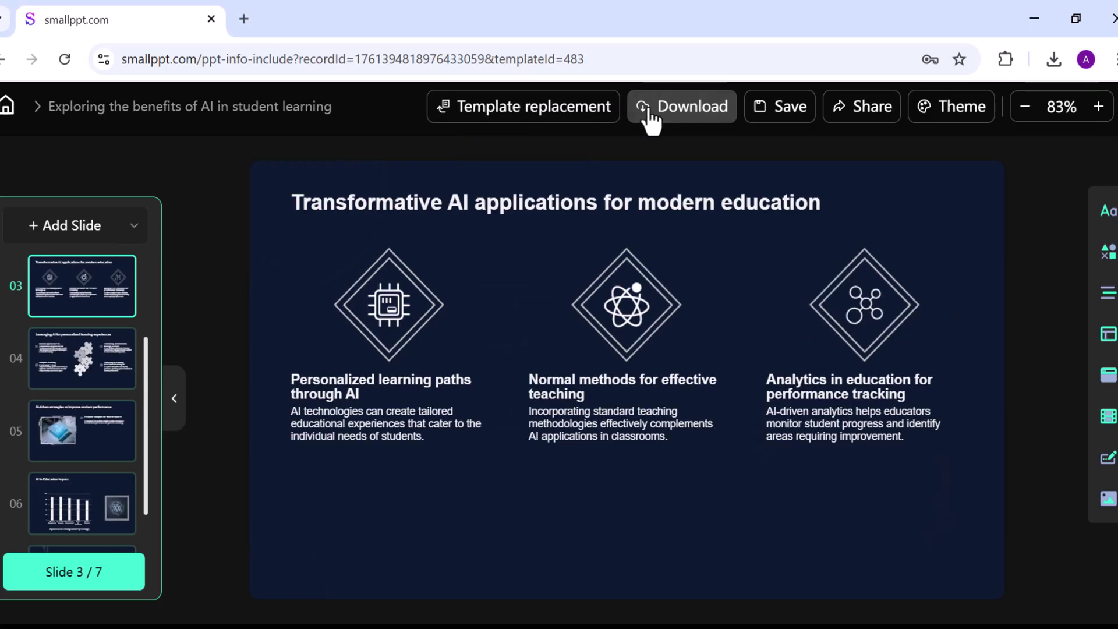
click(649, 111)
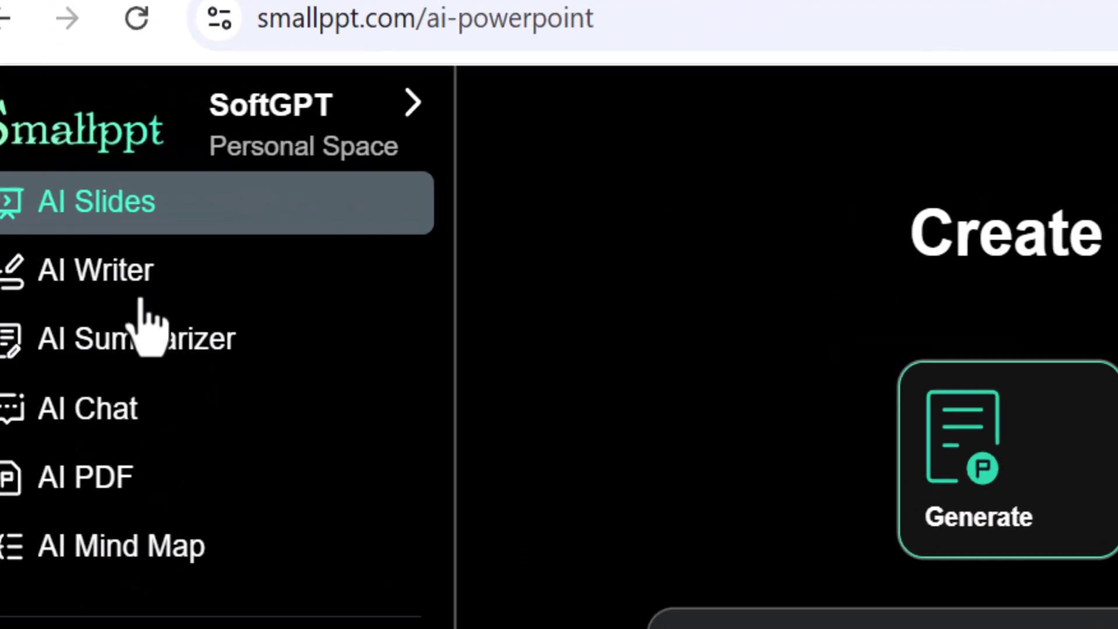
Step: In AI Writer, type the prompt 'Write an introduction to AI concepts, including machine learning…'
click(142, 273)
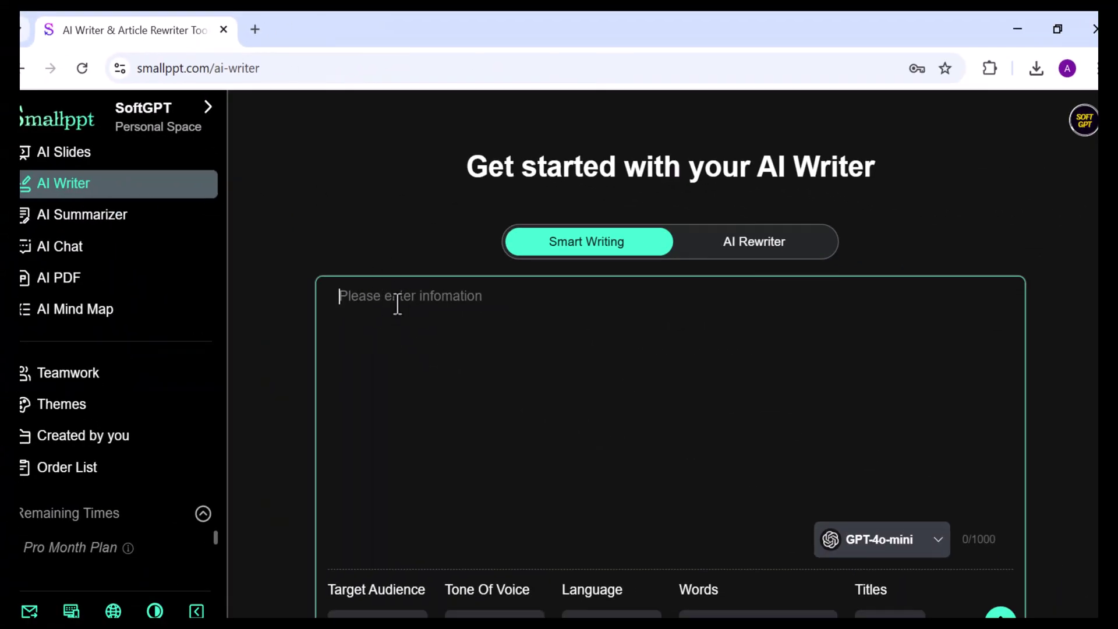
key(Caps_Lock)
text(Wri)
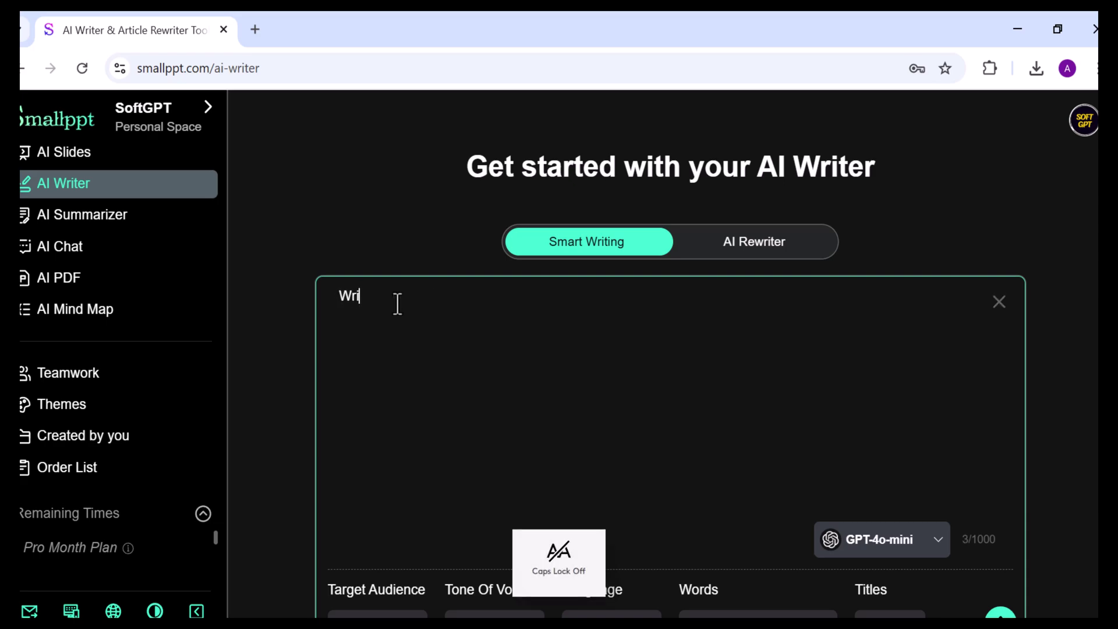
text(te )
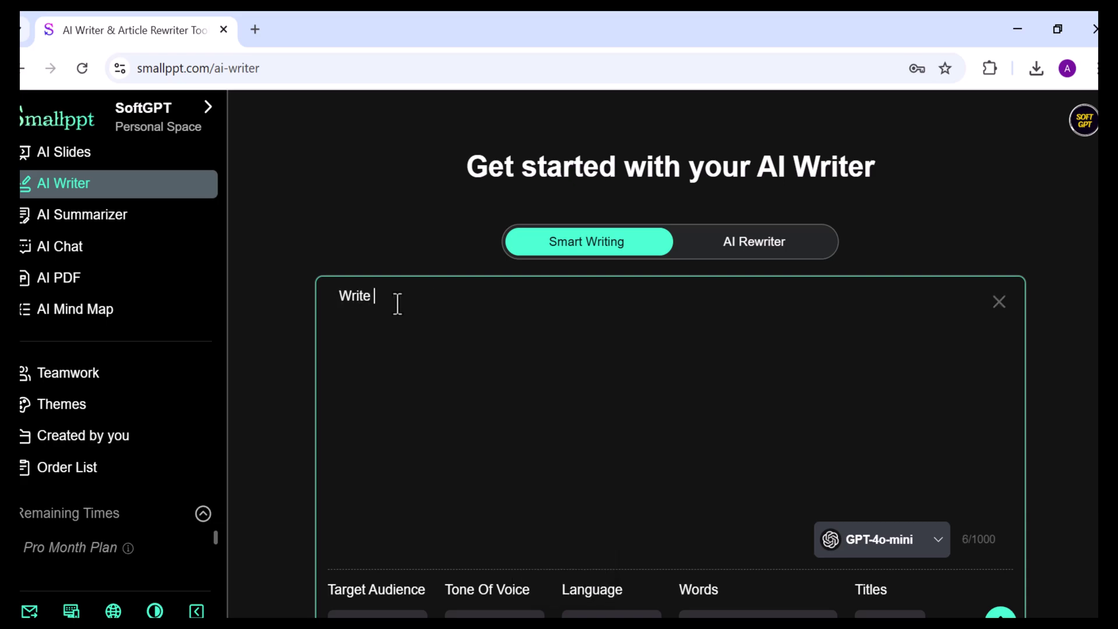
text(an introduction to)
key(Caps_Lock)
text(AI)
key(Caps_Lock)
text(concepts, including mach)
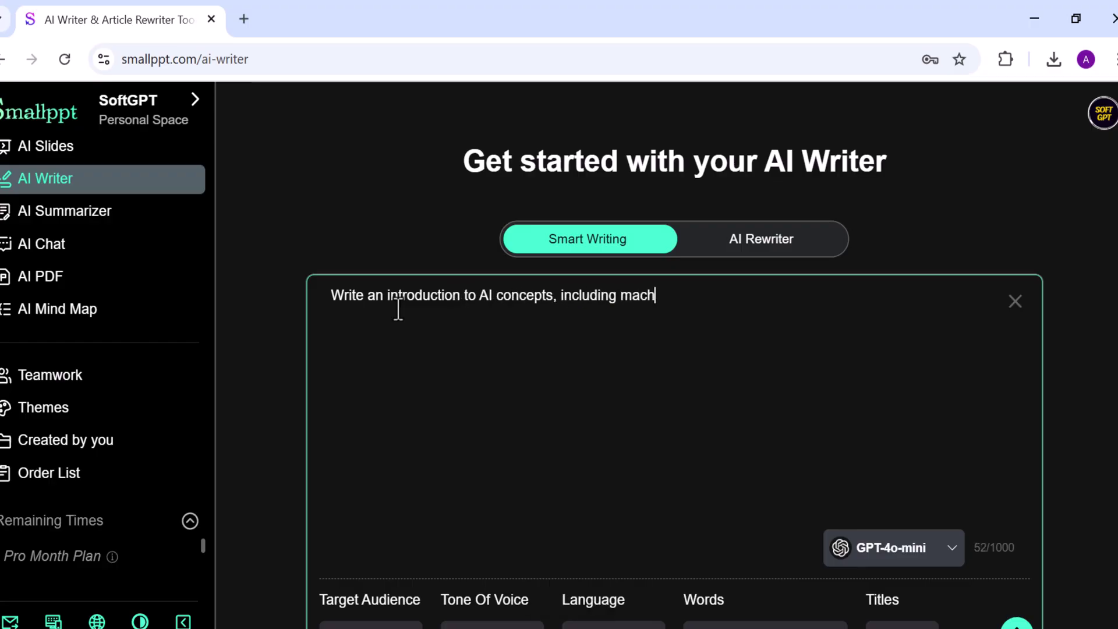
text(ine learning a)
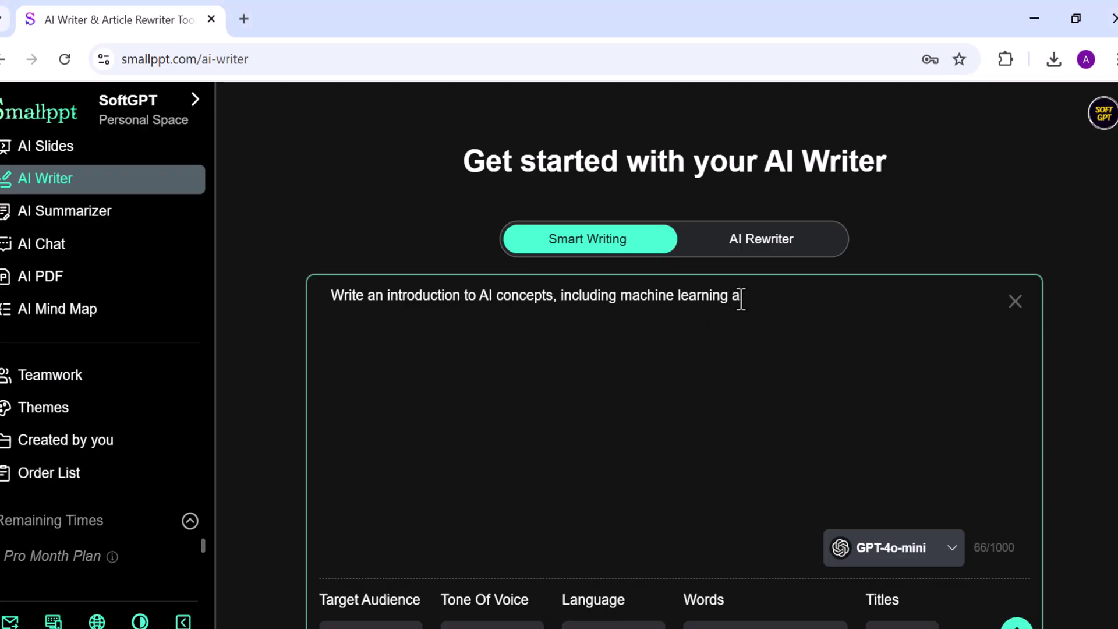
text(nd natural language process)
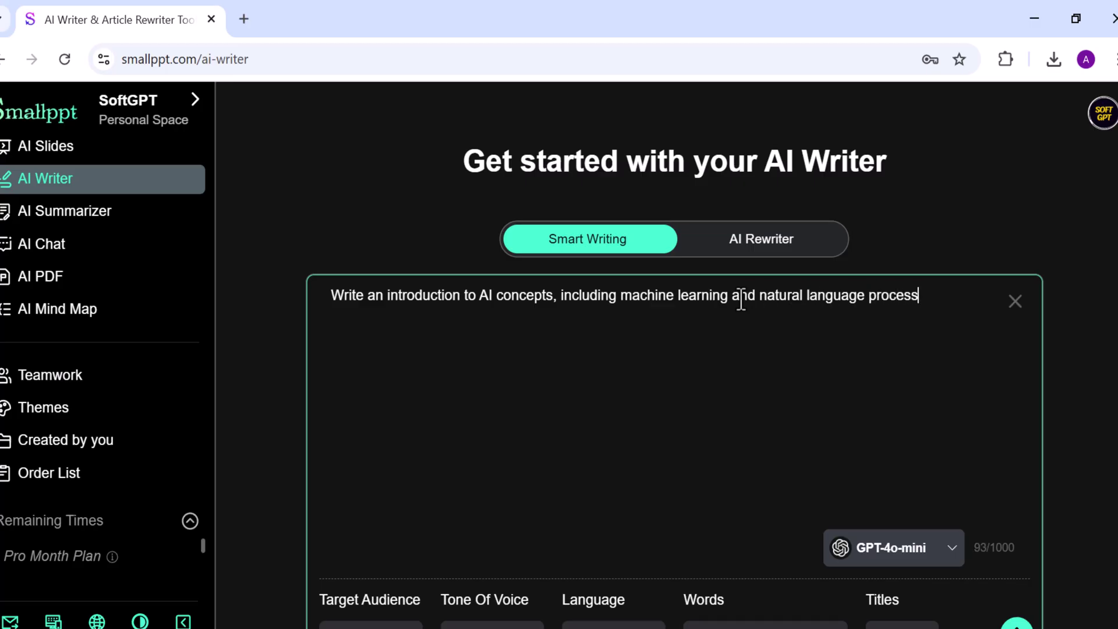
text(ing, and explain key term)
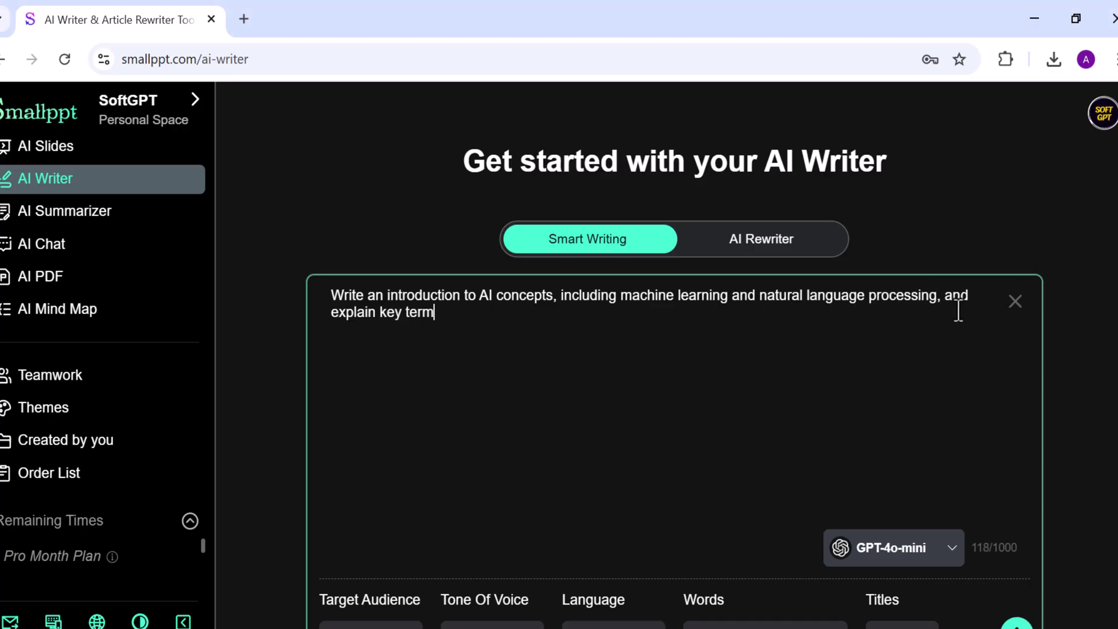
text(inology and practical applications.)
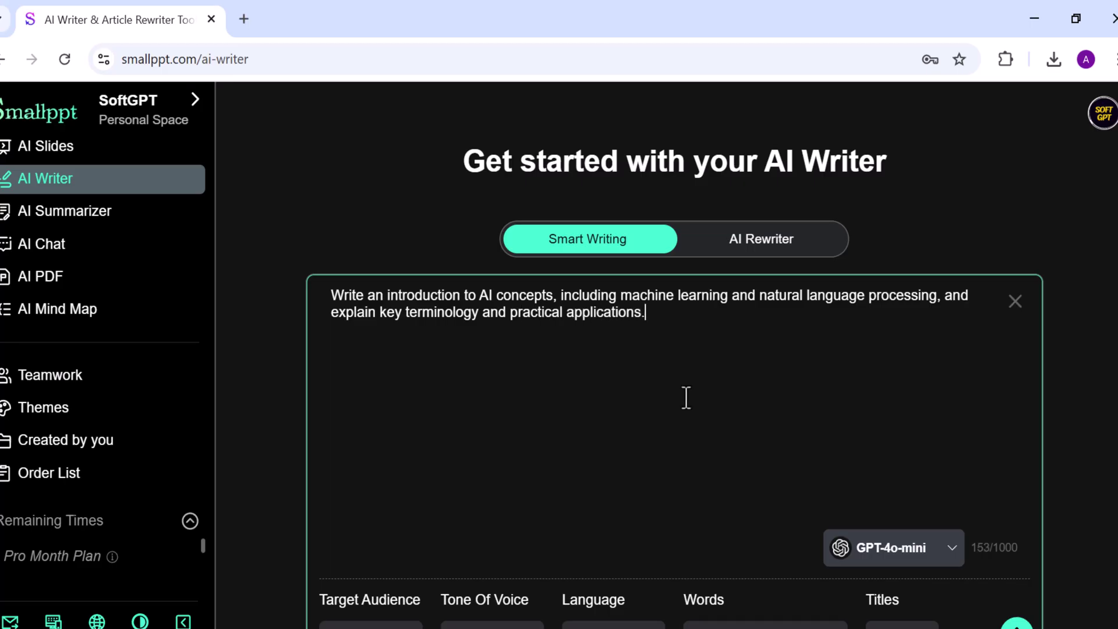
Step: Generate a title and outline for Professionals: Professional tone, English, concise paragraphs, 4 titles
scroll(687, 399, down, 1)
scroll(549, 339, down, 1)
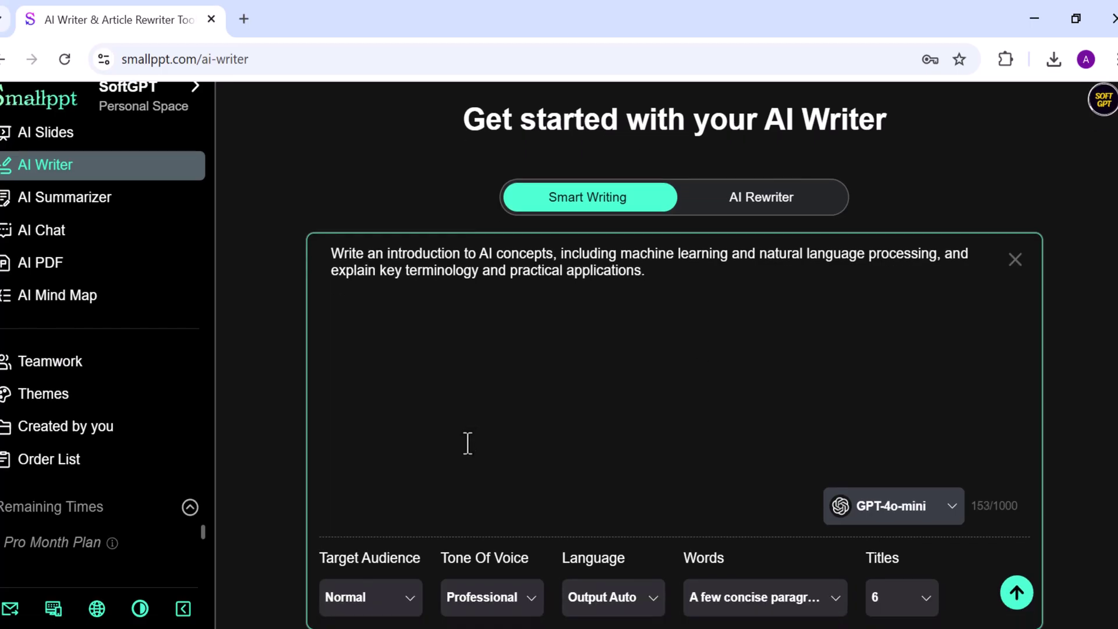
click(368, 609)
click(357, 452)
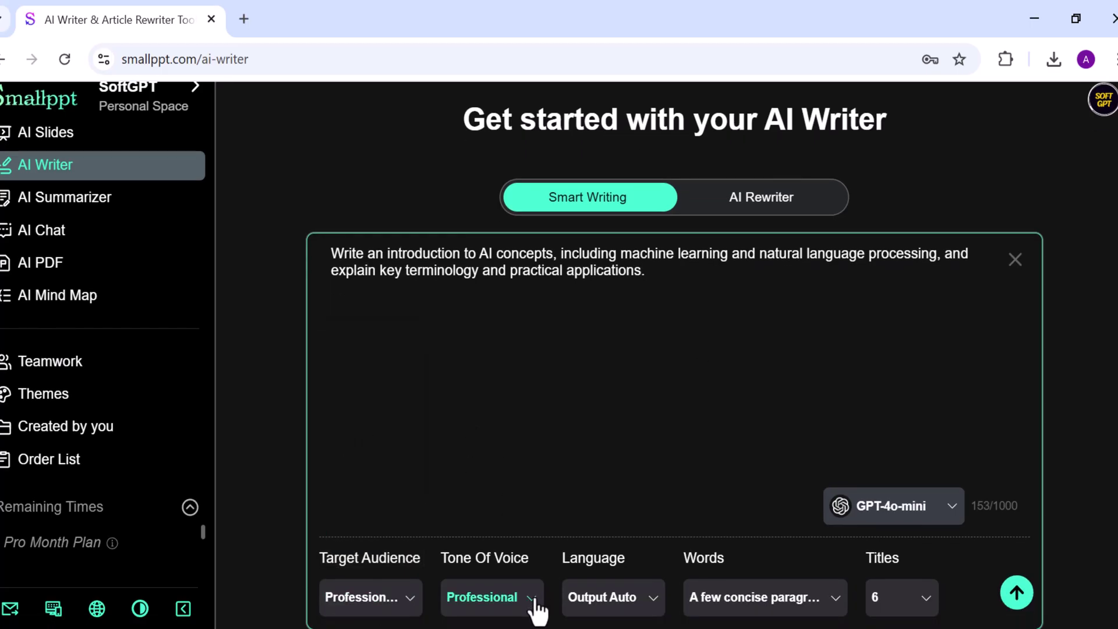
click(528, 609)
click(494, 455)
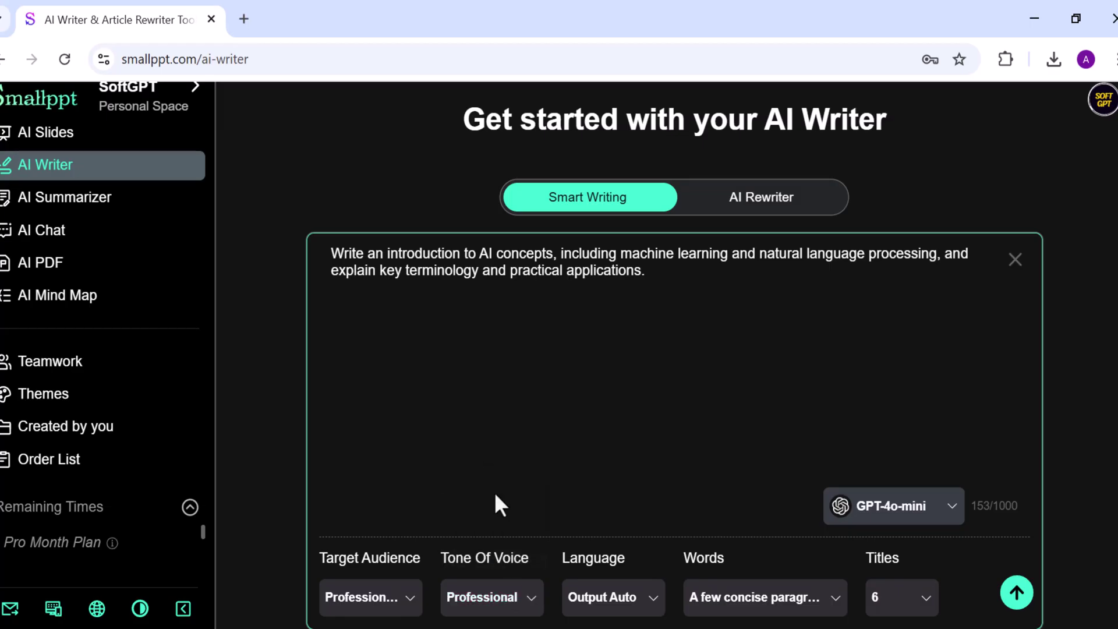
click(624, 606)
click(613, 367)
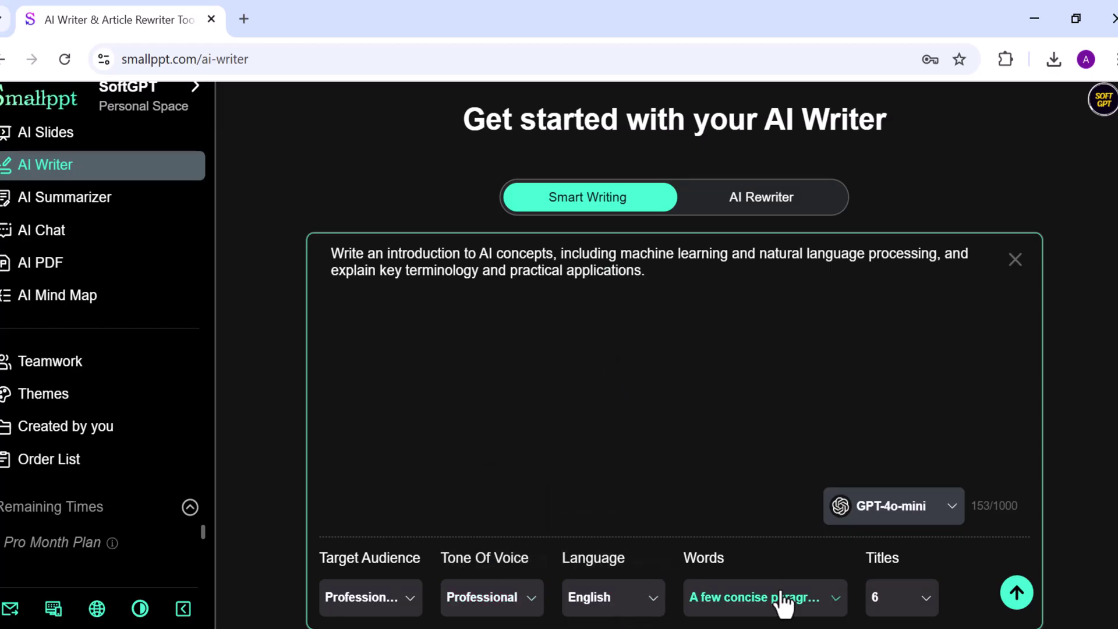
click(783, 600)
click(762, 512)
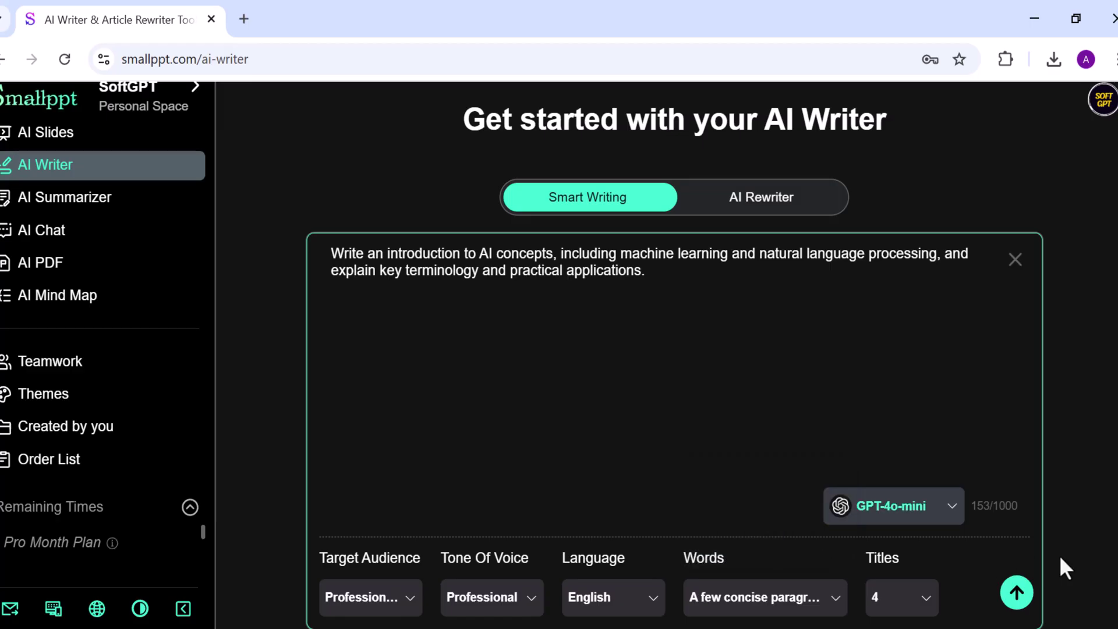
click(1017, 593)
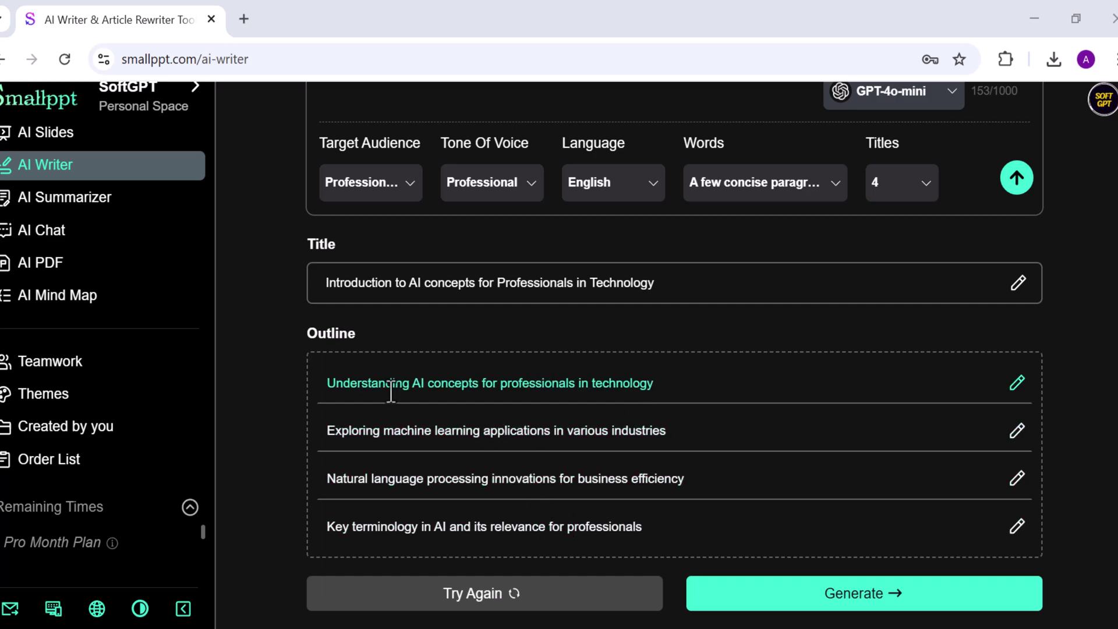
Step: Write the full article from the four-point outline and review it in the editor
click(603, 291)
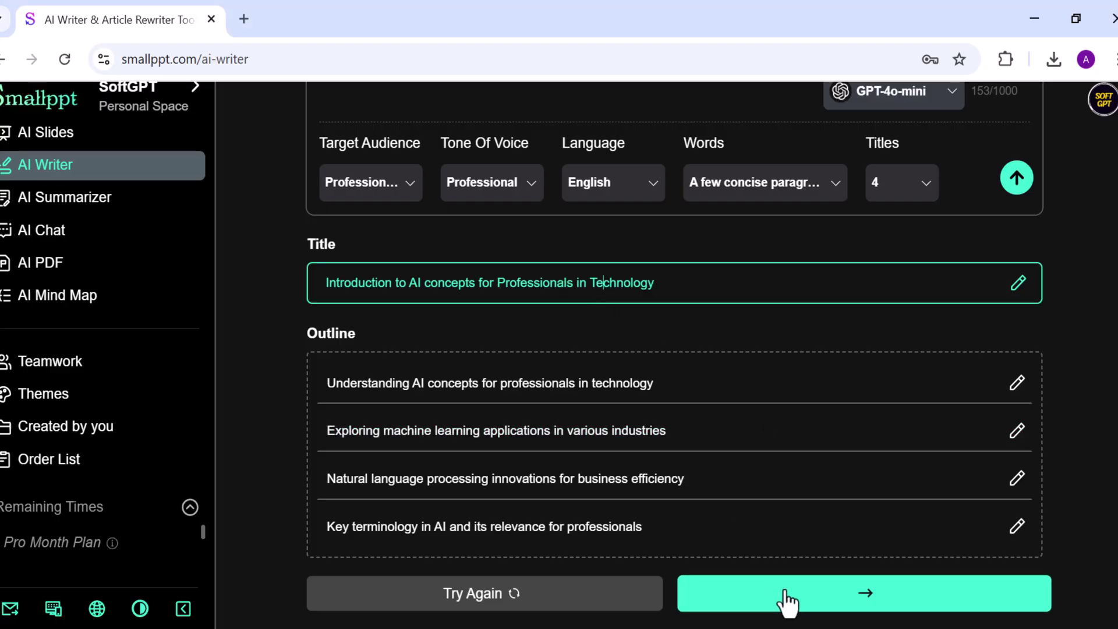
click(804, 605)
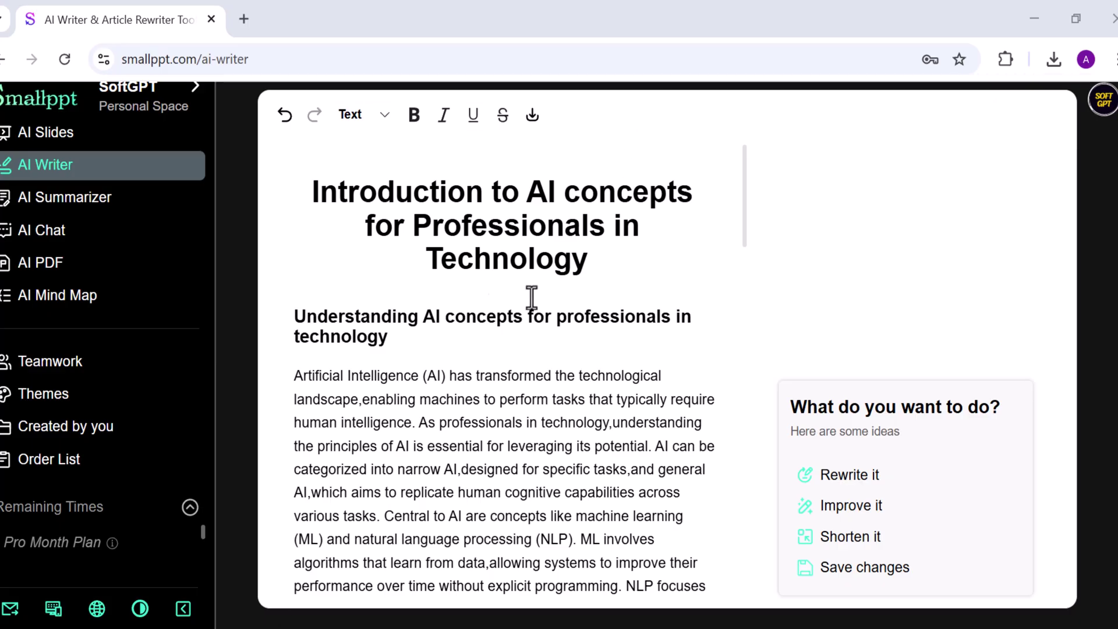
scroll(655, 256, down, 1)
scroll(655, 257, down, 15)
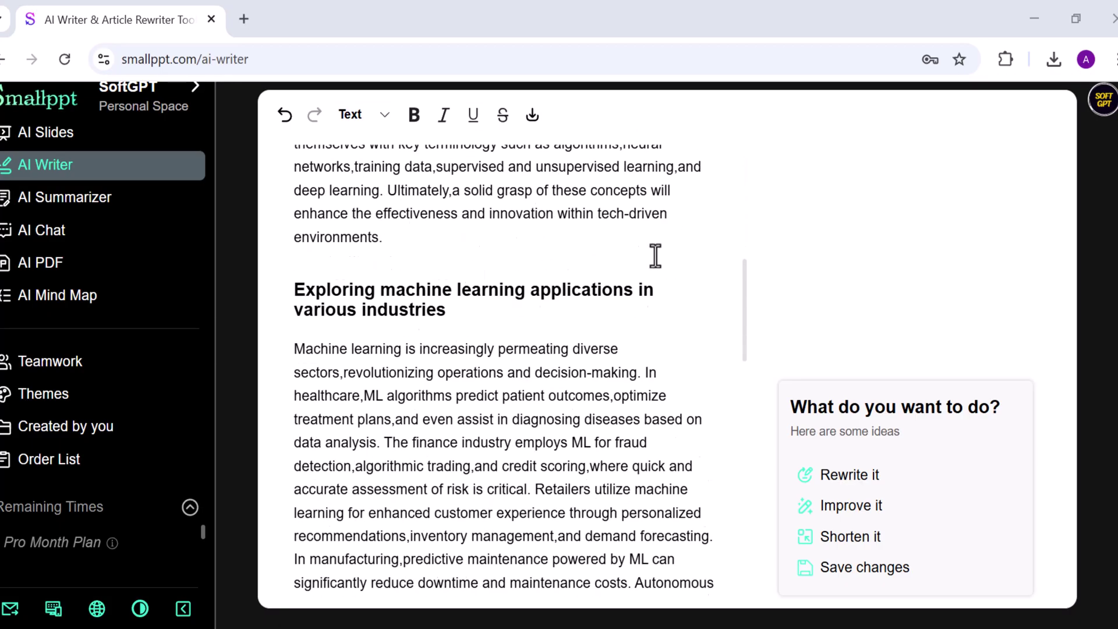
scroll(655, 257, down, 10)
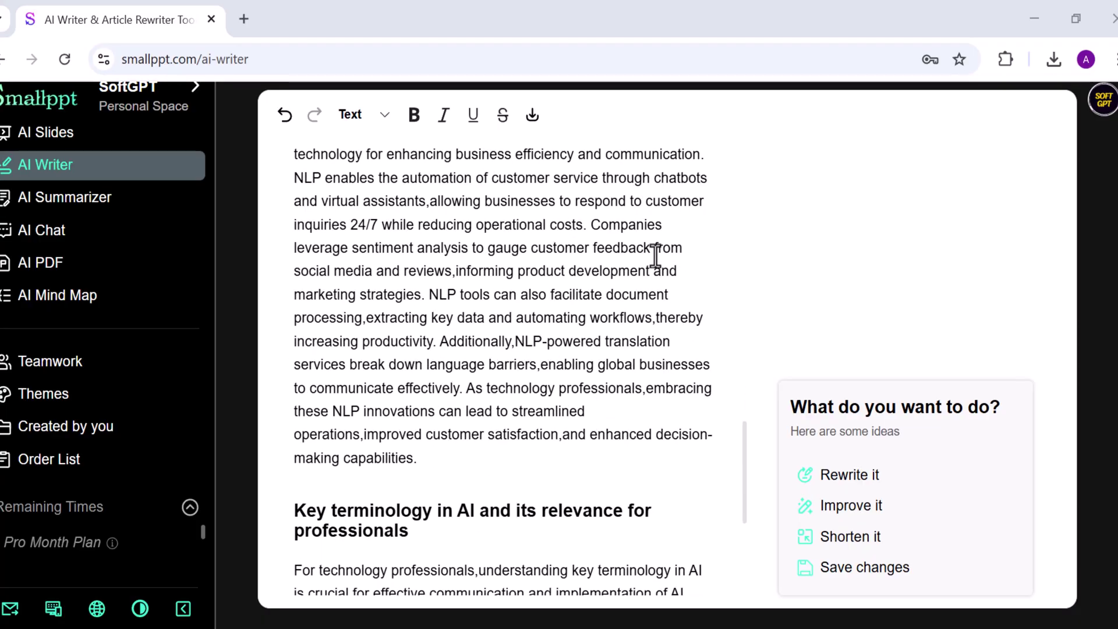
scroll(653, 257, up, 20)
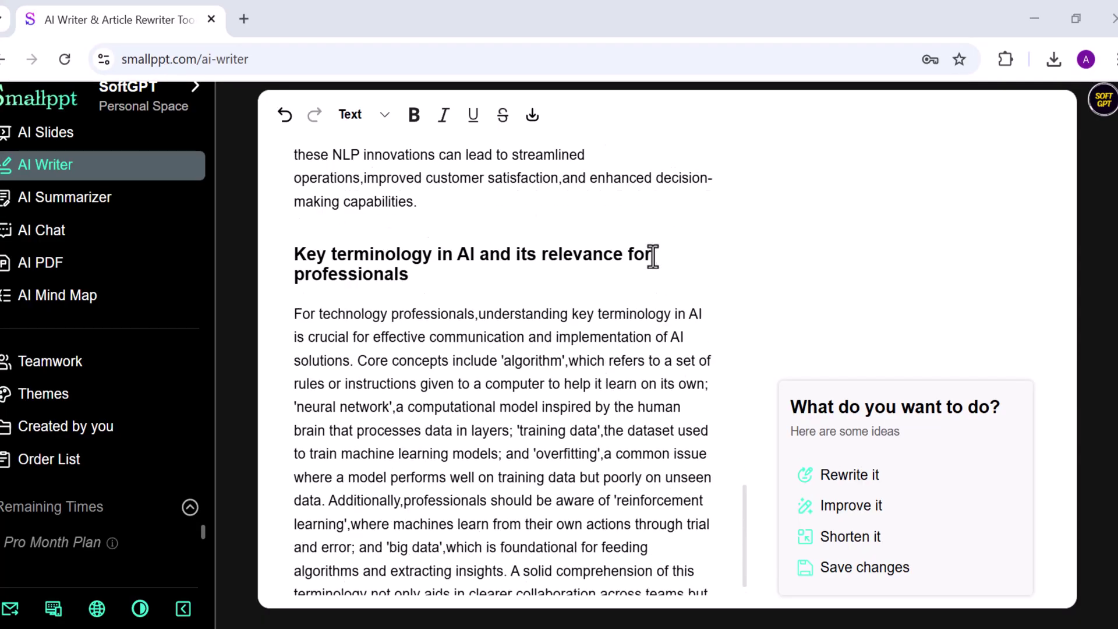
scroll(653, 256, up, 3)
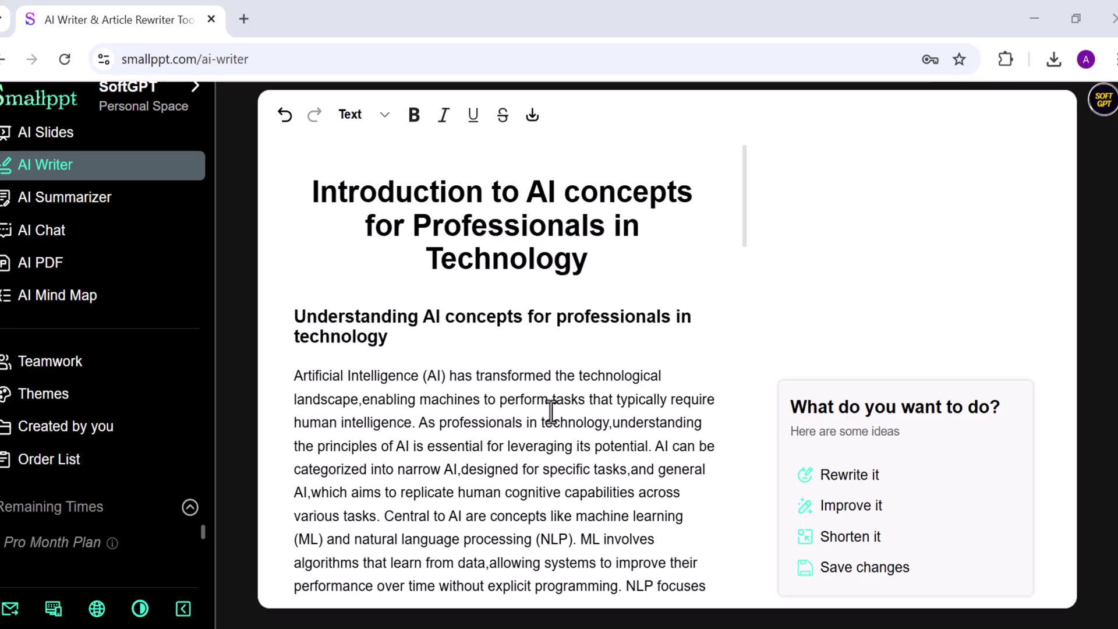
Step: Download the finished article as Intr4335.doc
click(532, 116)
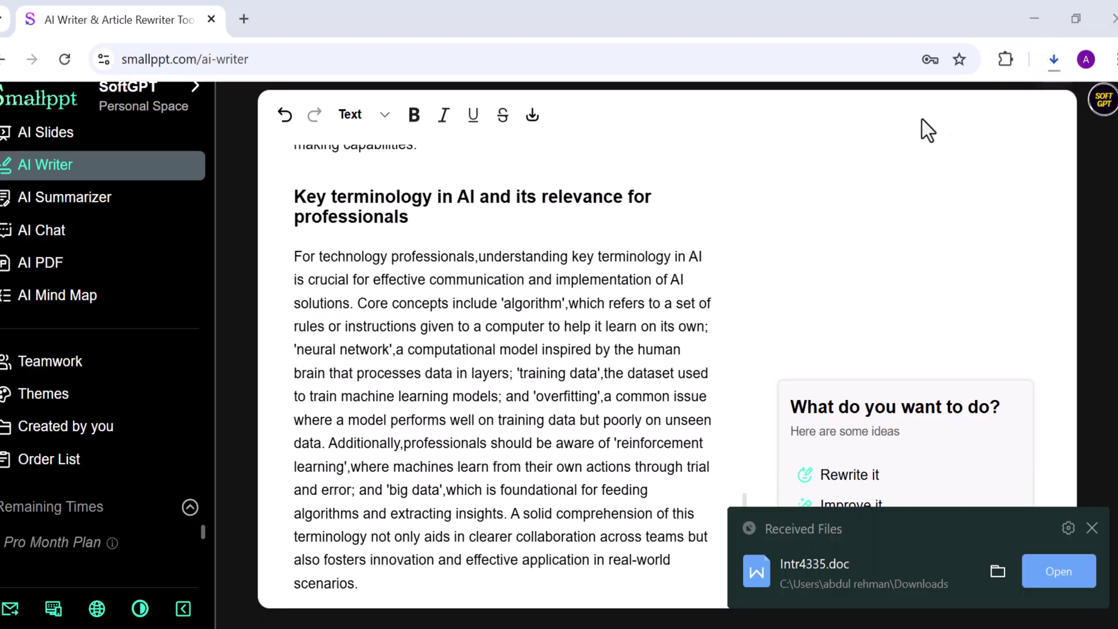